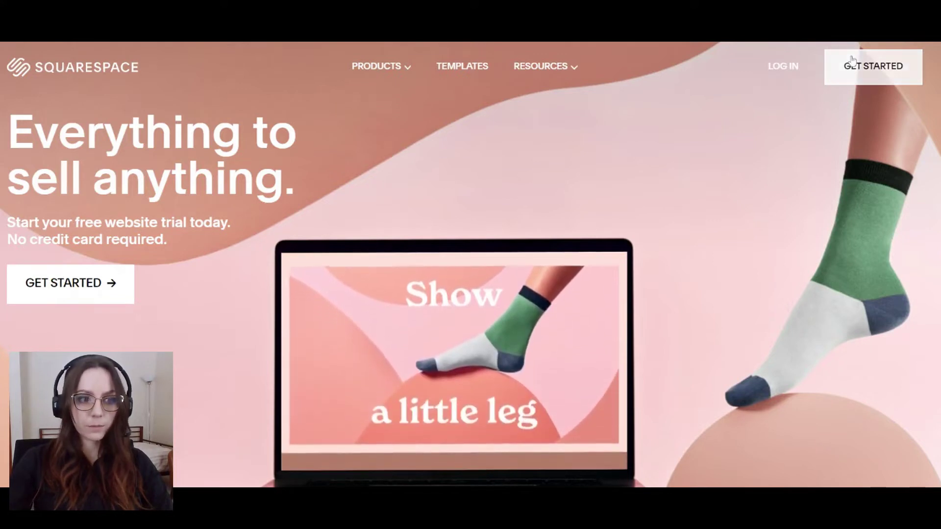
Begin from the template gallery and filter it to Online Store templates.
click(852, 61)
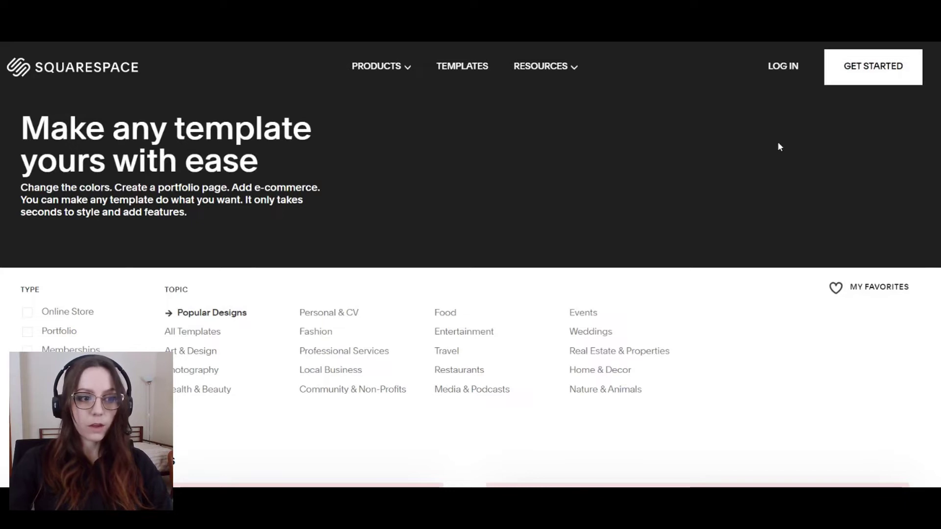
scroll(779, 147, down, 1)
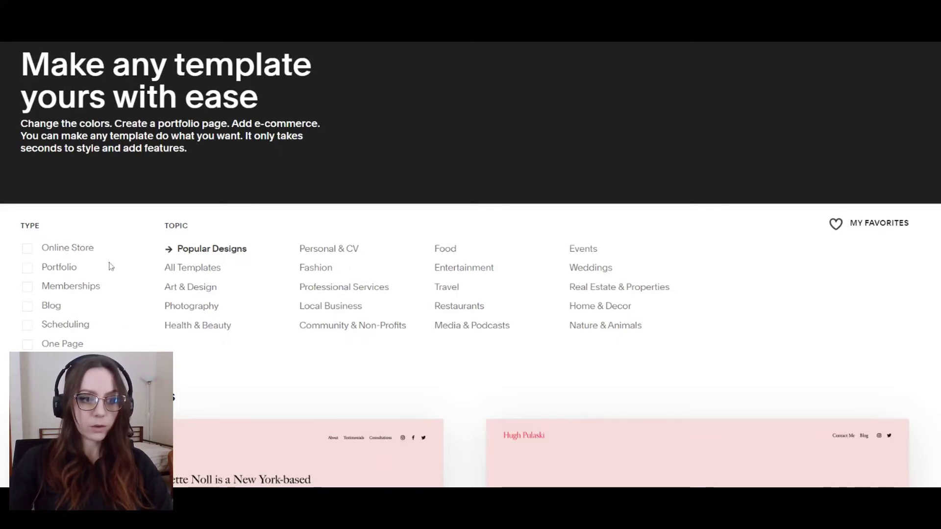
scroll(110, 264, down, 2)
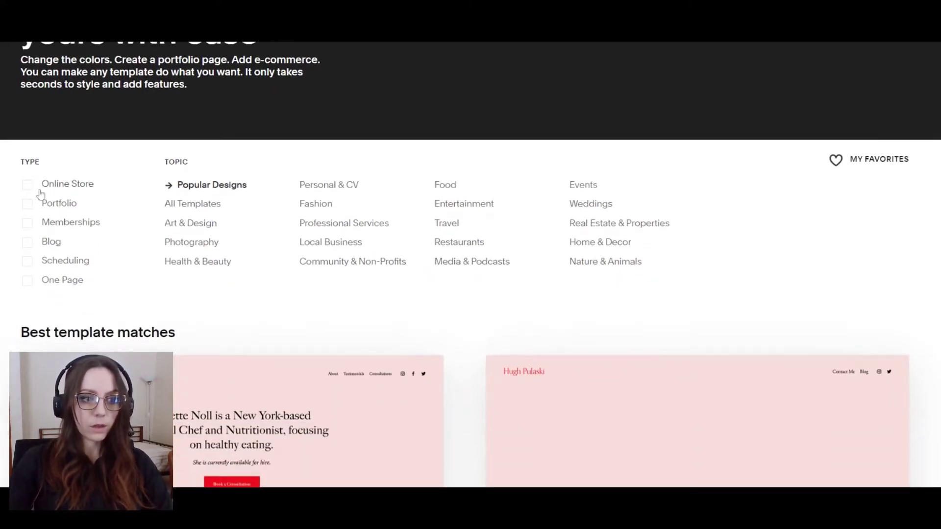
click(40, 192)
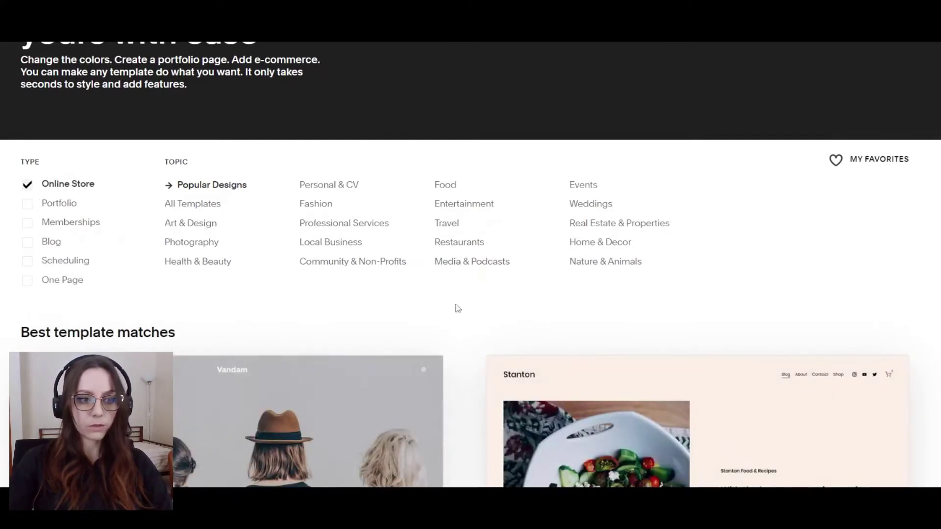
Find the Ventura template, open its preview and scroll through it.
scroll(456, 309, down, 5)
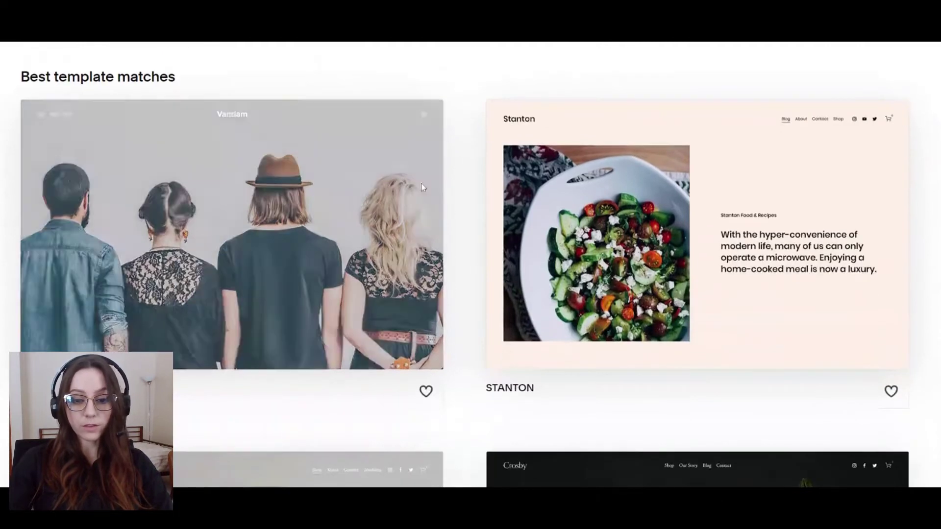
scroll(456, 166, down, 5)
scroll(456, 168, down, 2)
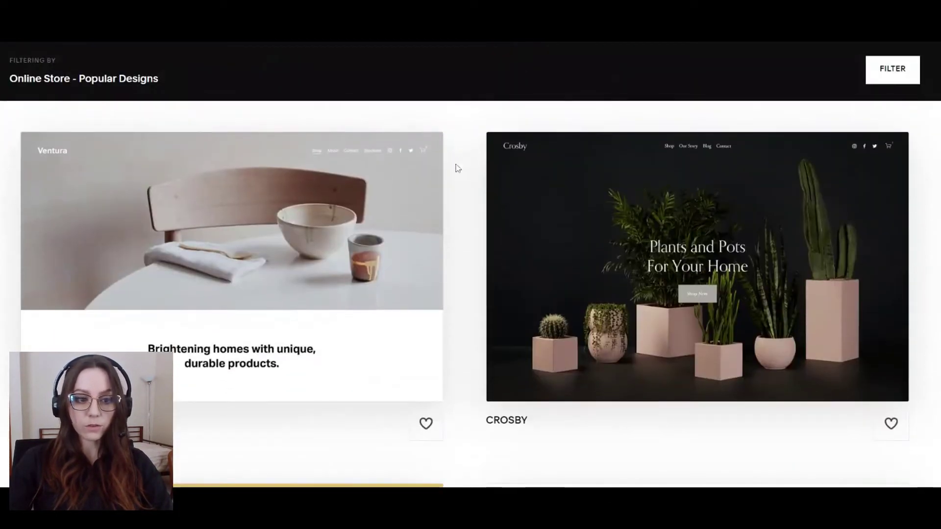
mouse_move(355, 235)
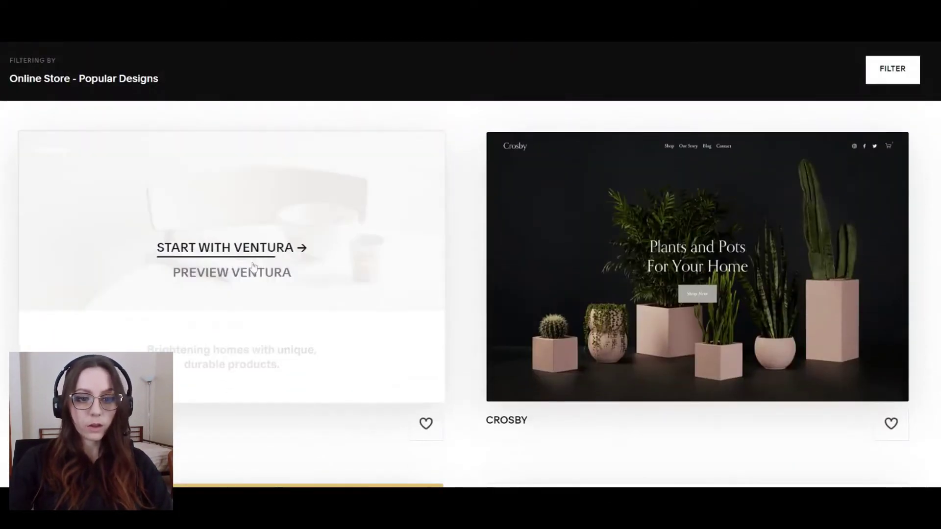
click(274, 273)
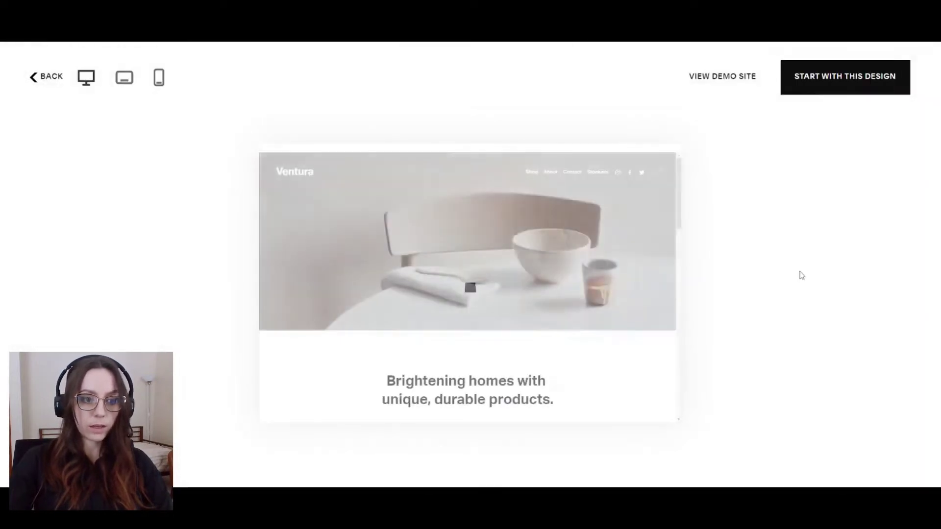
scroll(639, 255, down, 2)
scroll(638, 255, down, 4)
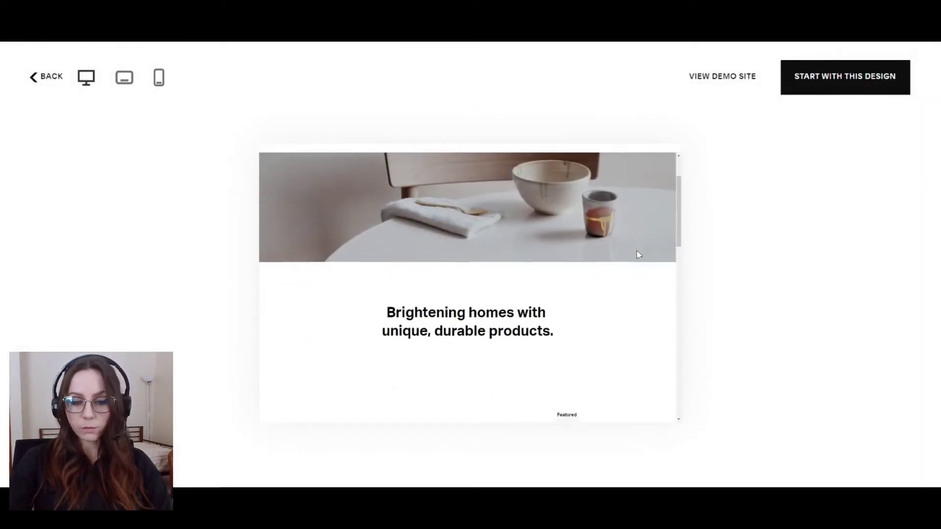
scroll(639, 255, down, 4)
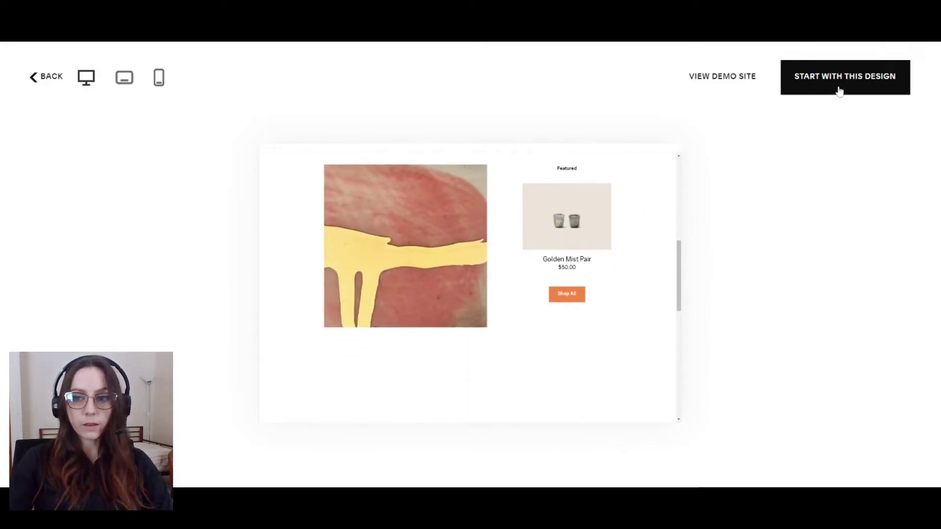
Start a new site with the Ventura design and show more account-creation options.
click(837, 89)
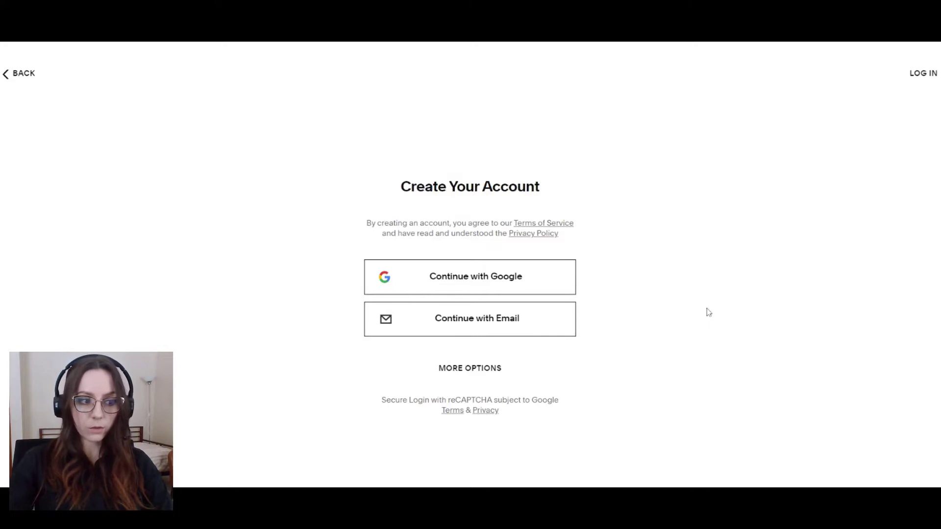
click(498, 368)
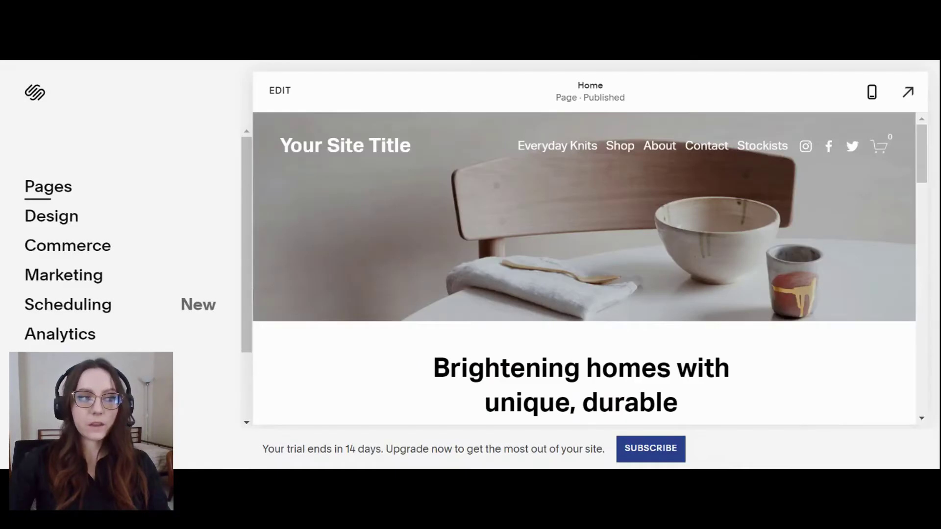
In Commerce, choose Add products for sale to see the product-type choices.
click(43, 246)
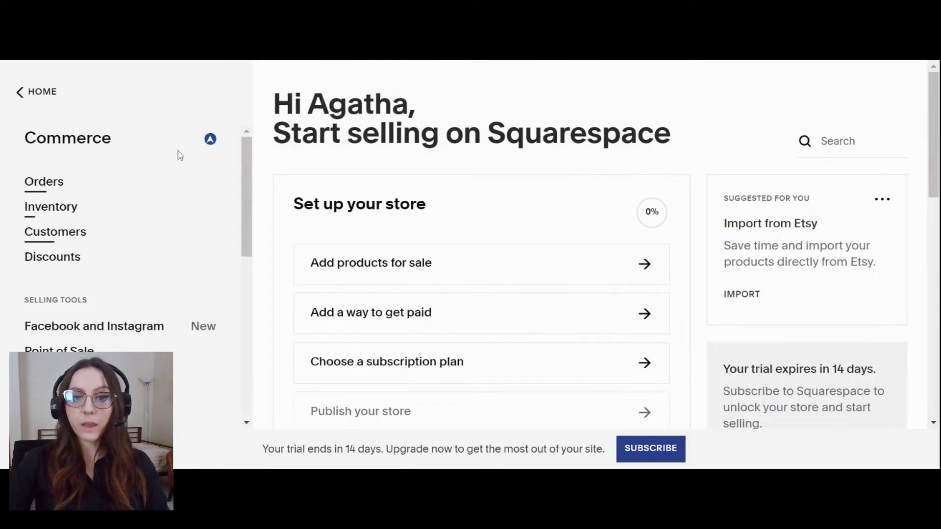
click(399, 265)
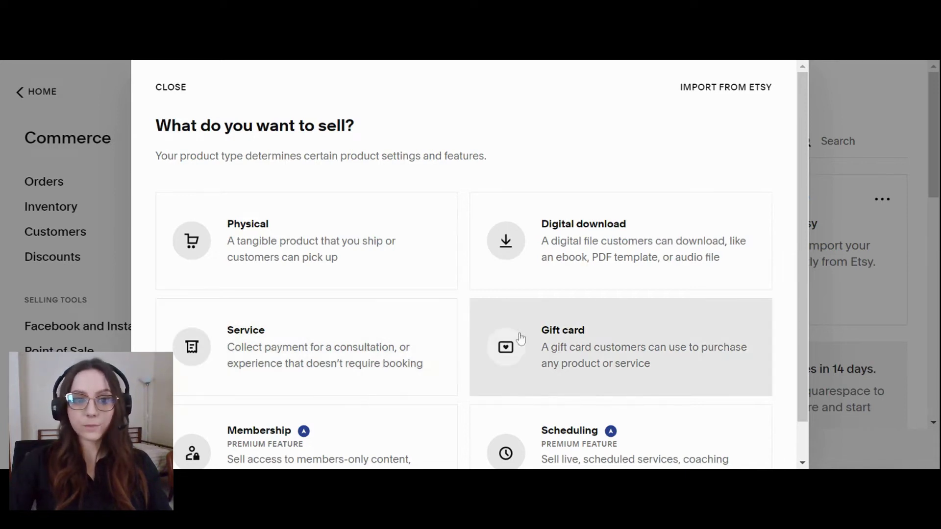
Choose Physical as the type of product to sell.
click(343, 220)
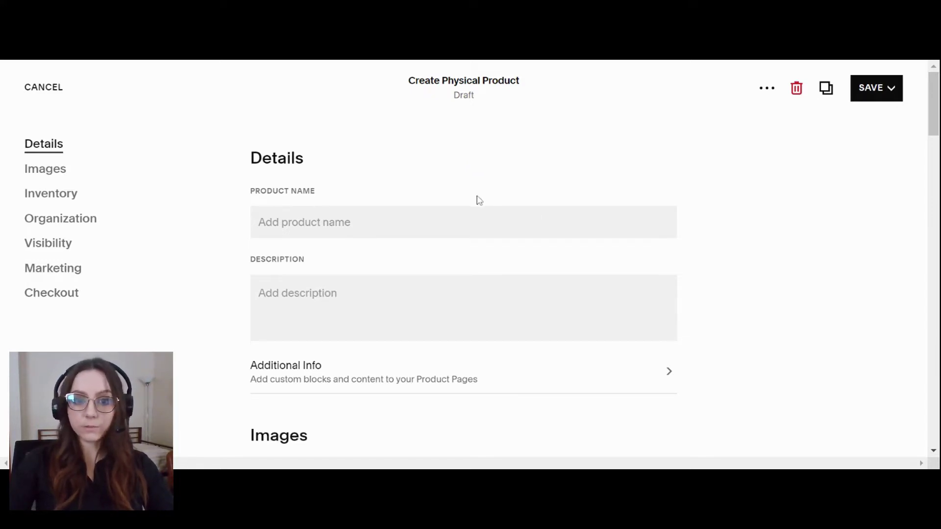
click(384, 380)
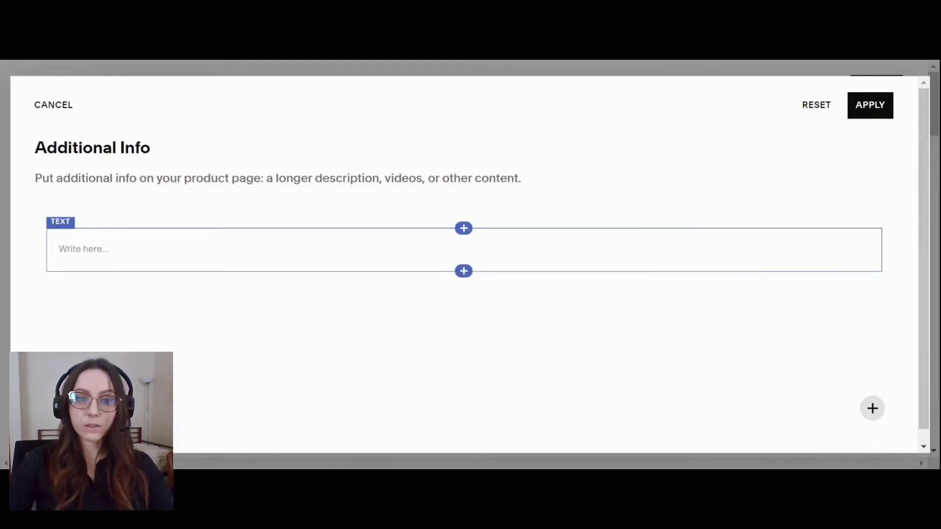
click(68, 117)
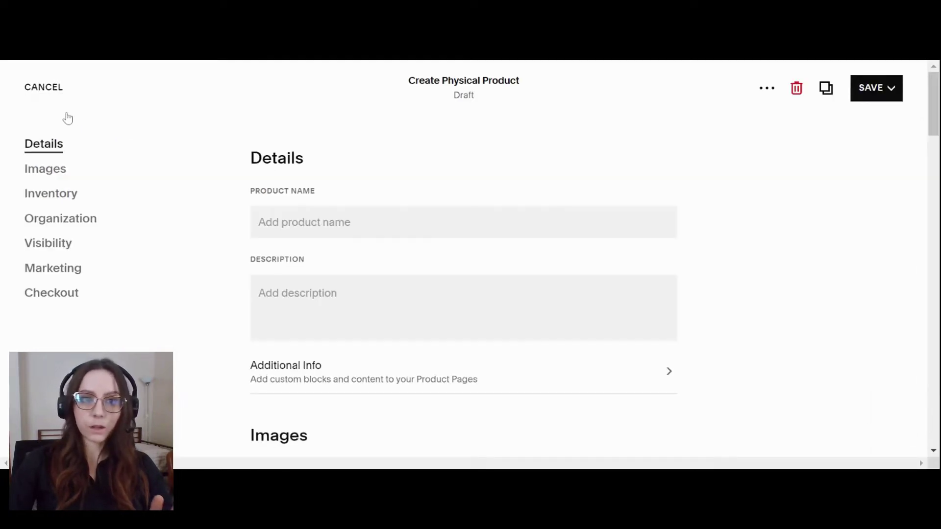
scroll(426, 226, down, 2)
scroll(432, 213, down, 2)
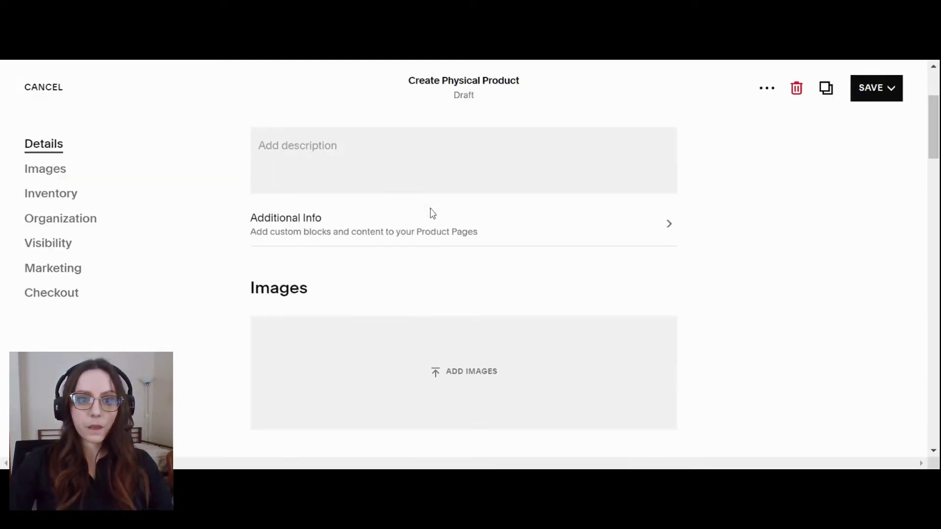
scroll(421, 216, down, 2)
scroll(681, 237, down, 2)
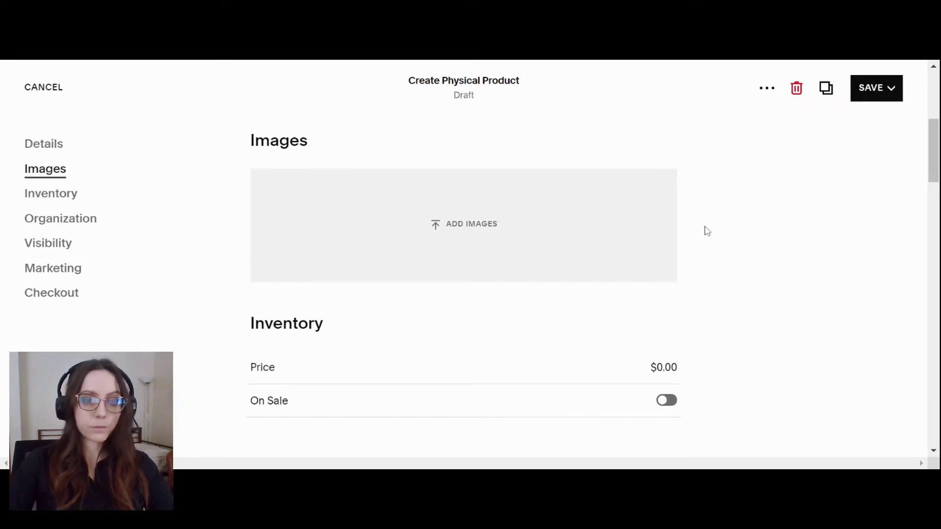
scroll(708, 231, down, 2)
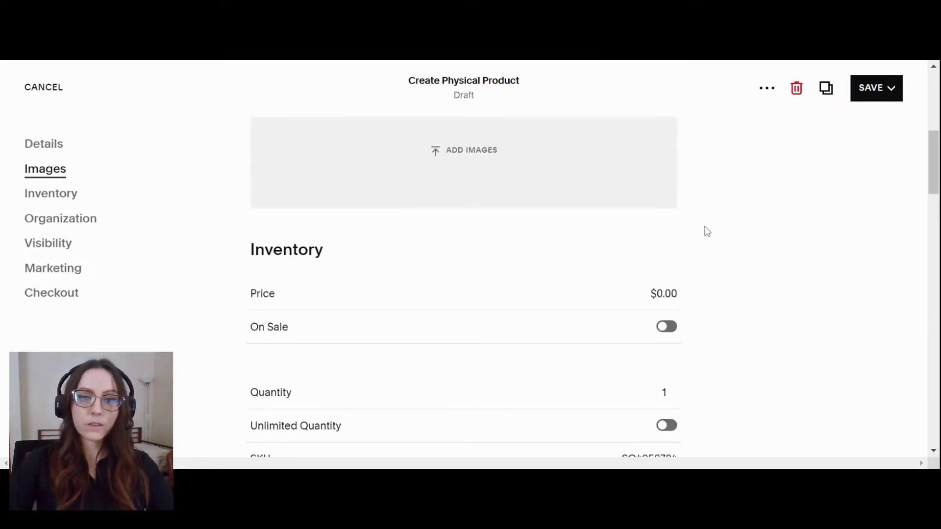
scroll(707, 231, down, 2)
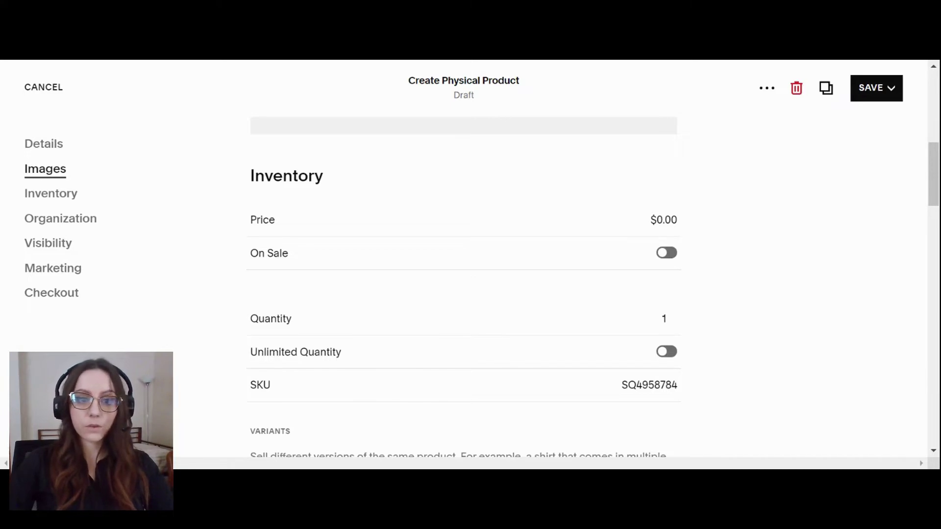
scroll(666, 245, down, 2)
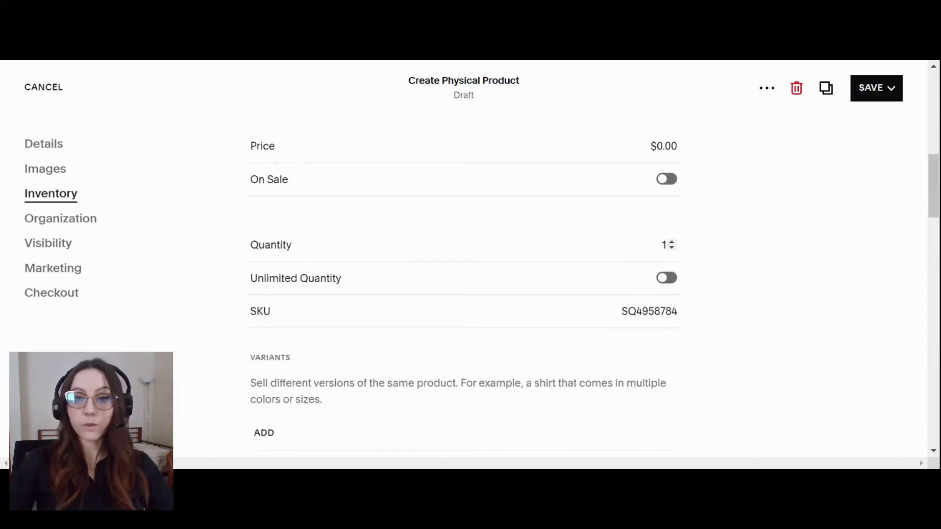
scroll(667, 245, down, 2)
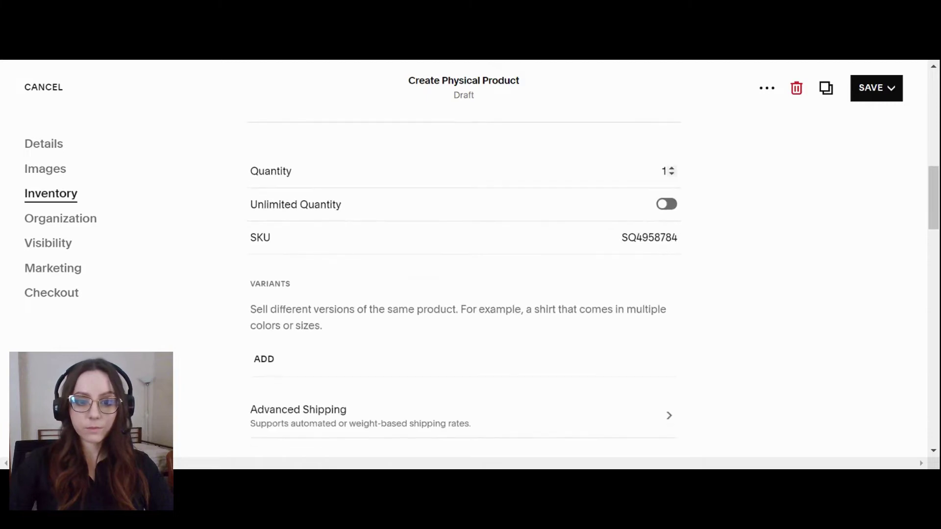
scroll(667, 245, down, 5)
scroll(667, 246, down, 2)
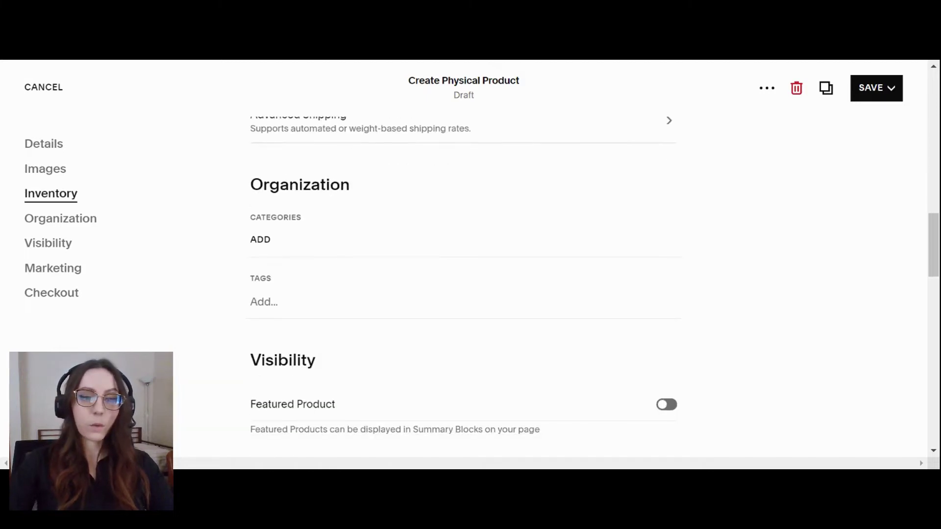
scroll(635, 238, down, 2)
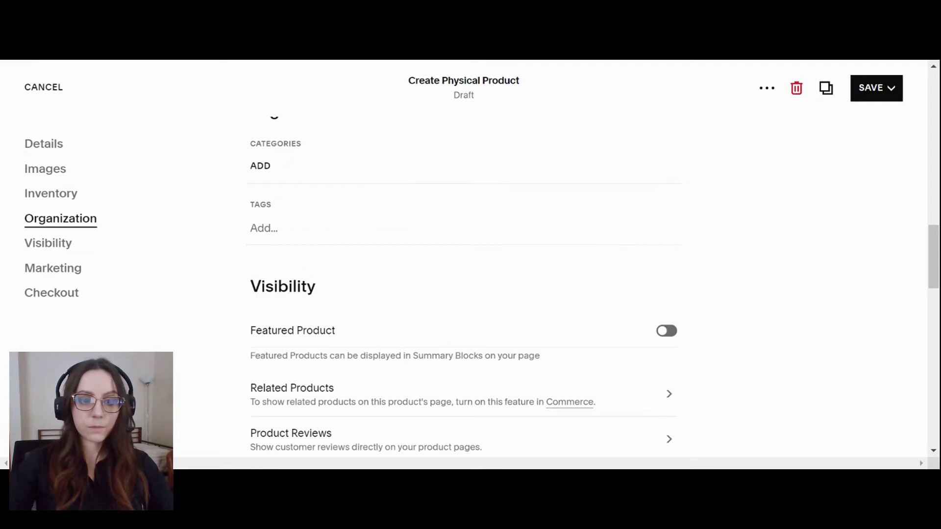
scroll(612, 196, down, 3)
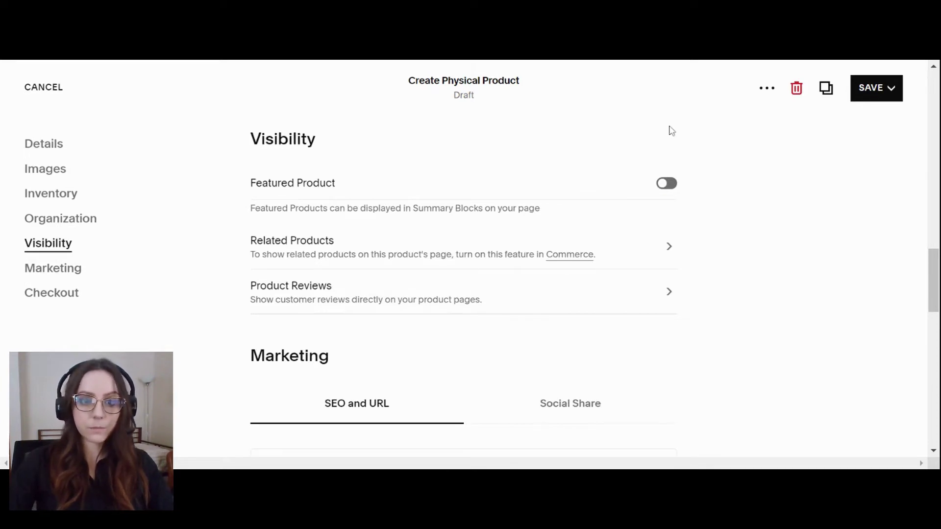
Review the filled product form and bring up its SAVE options.
scroll(606, 156, down, 3)
scroll(606, 157, down, 2)
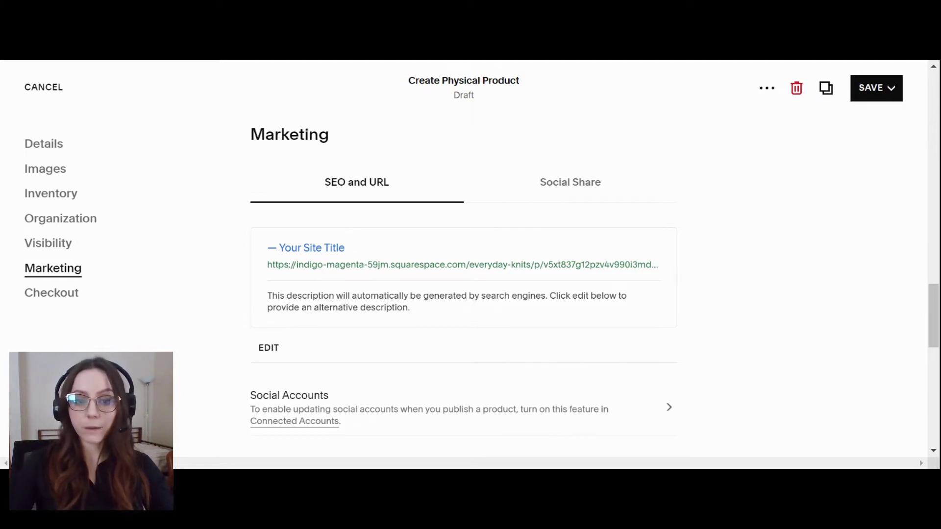
scroll(619, 249, down, 1)
scroll(618, 249, down, 5)
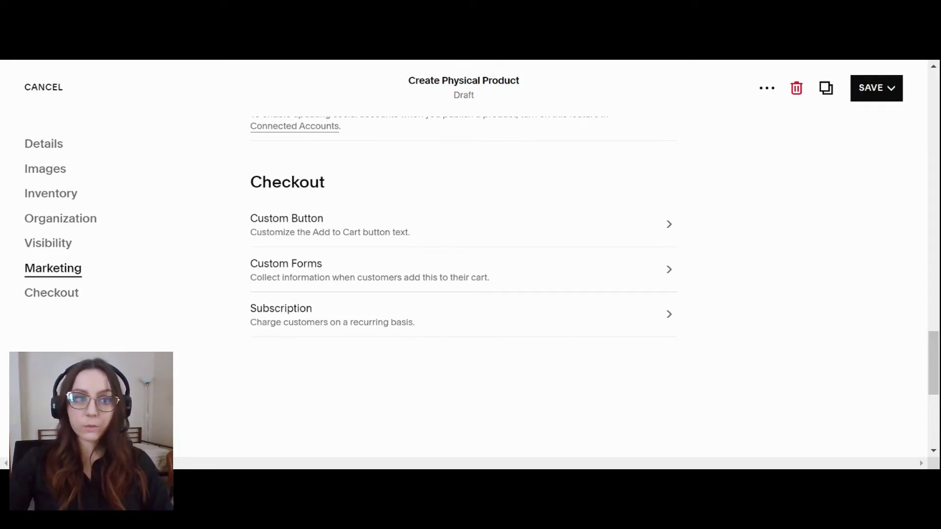
click(876, 88)
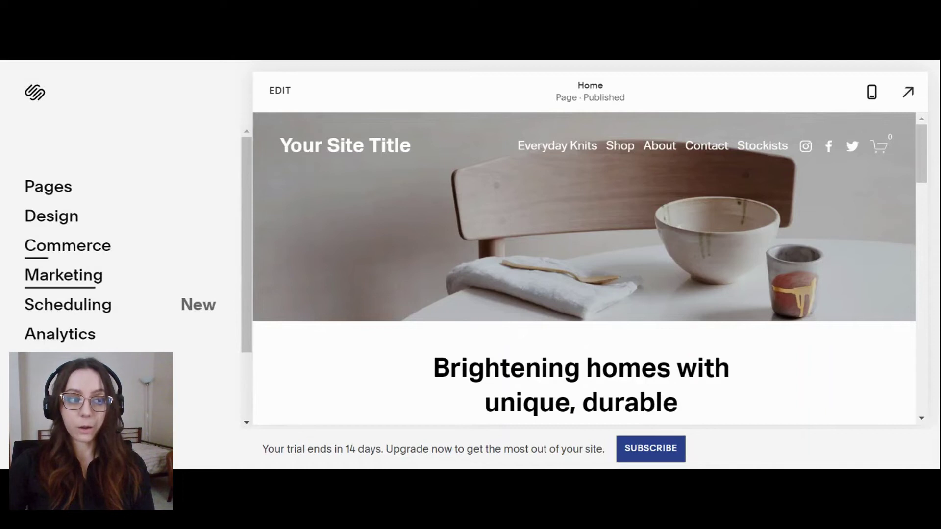
Review the Stripe, PayPal and Square options in Commerce Payments settings.
click(103, 248)
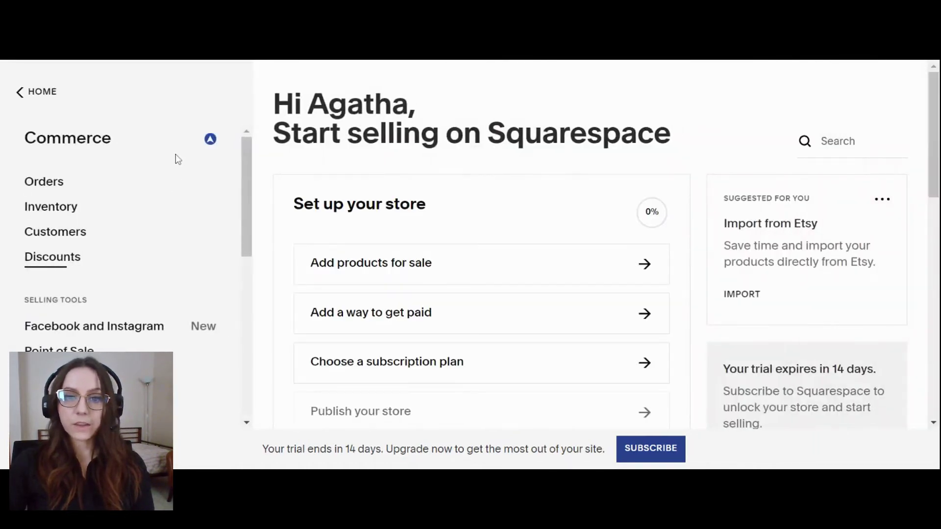
scroll(175, 157, down, 10)
click(48, 232)
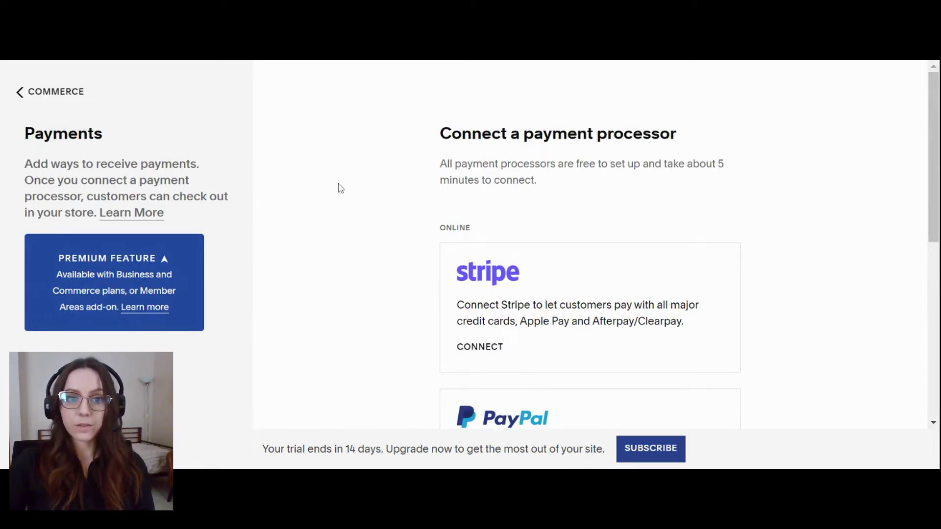
scroll(341, 188, down, 2)
scroll(341, 189, down, 3)
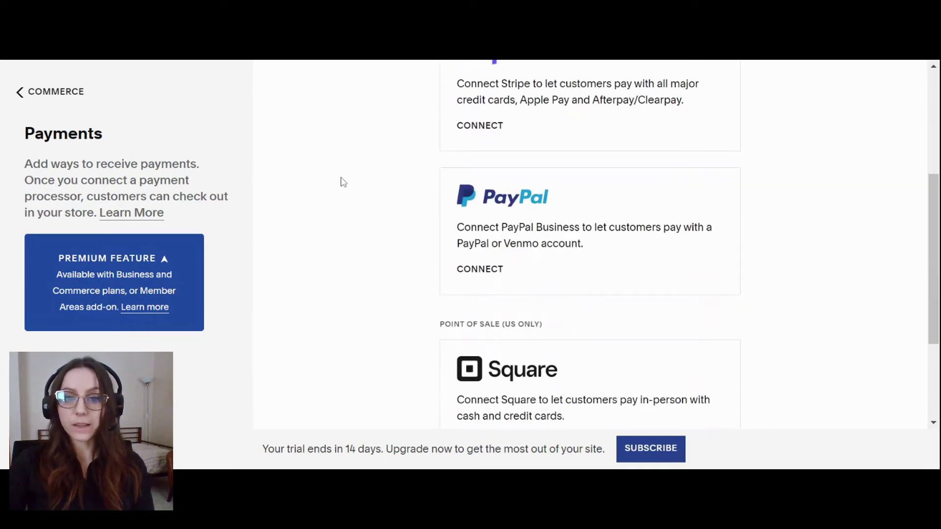
scroll(343, 183, down, 2)
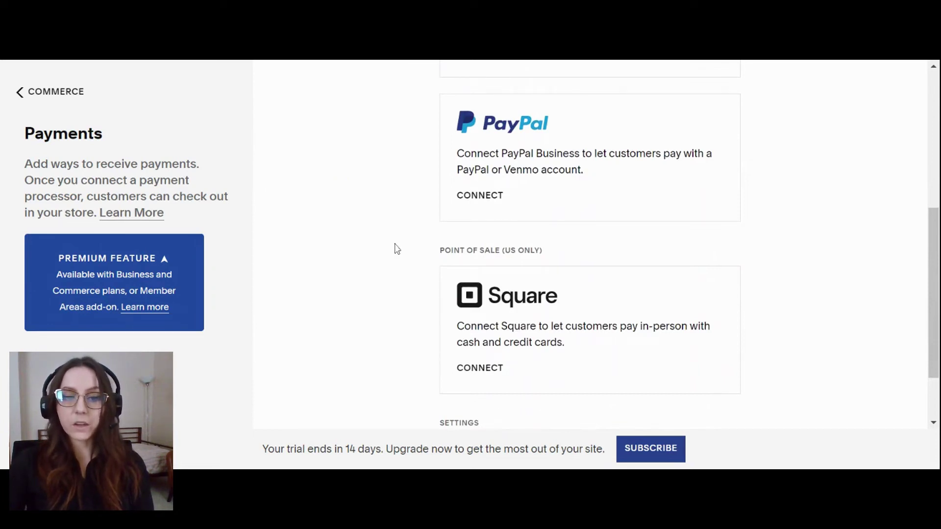
scroll(397, 249, up, 4)
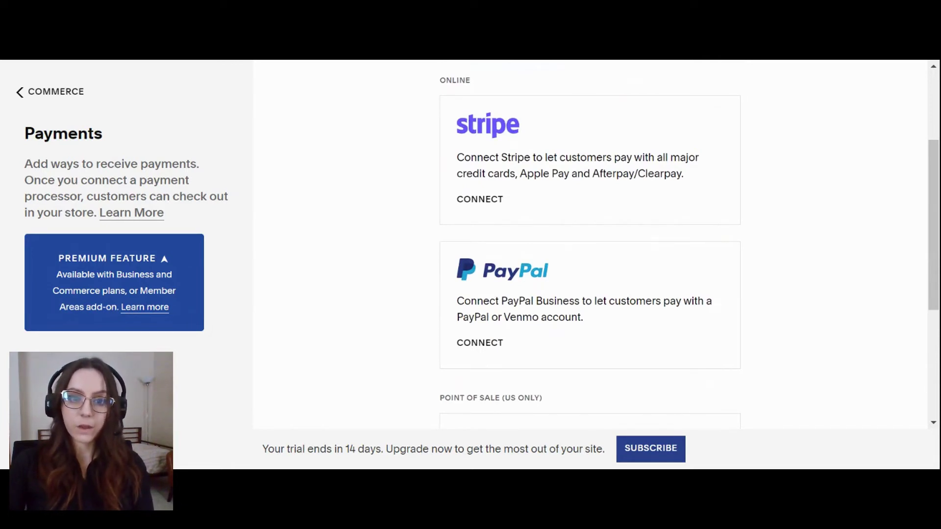
scroll(385, 256, up, 3)
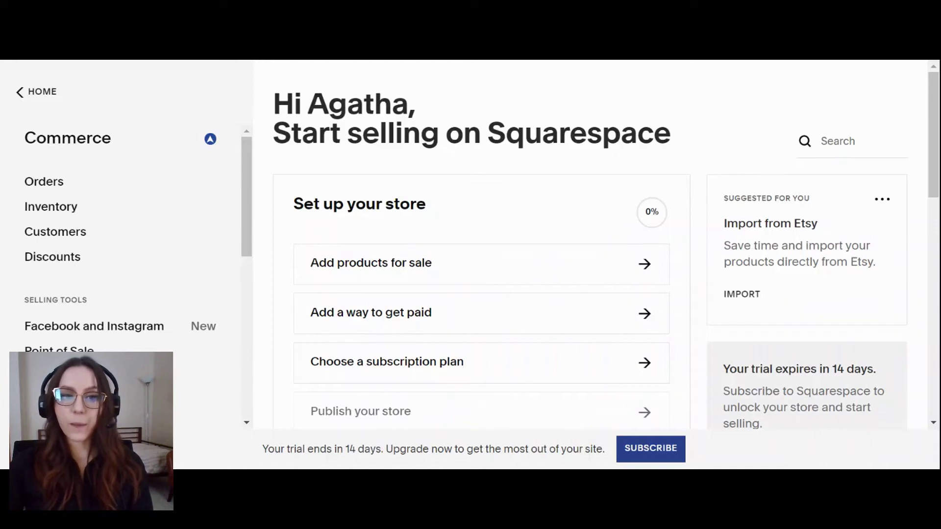
Look at the Add Shipping Option methods, cancel, and go to Set Up Pickup.
scroll(196, 229, down, 5)
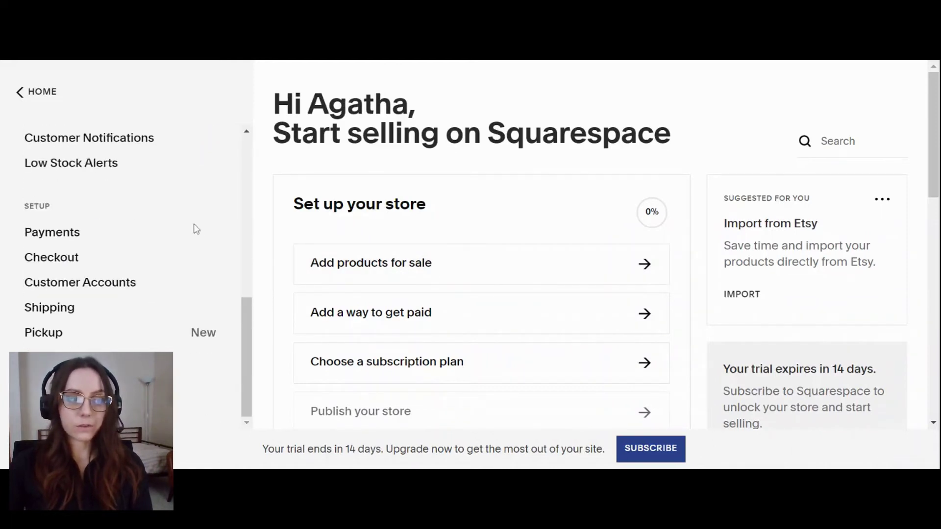
click(50, 308)
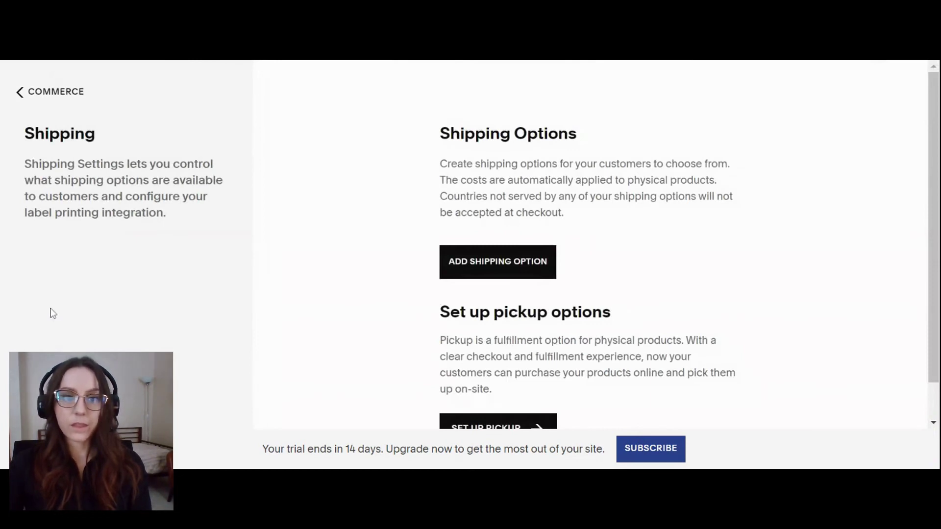
click(483, 267)
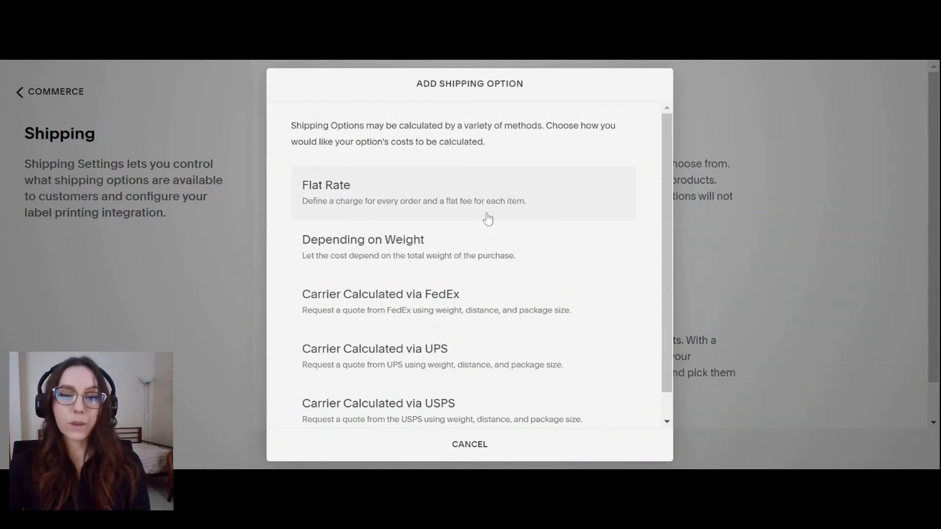
click(218, 280)
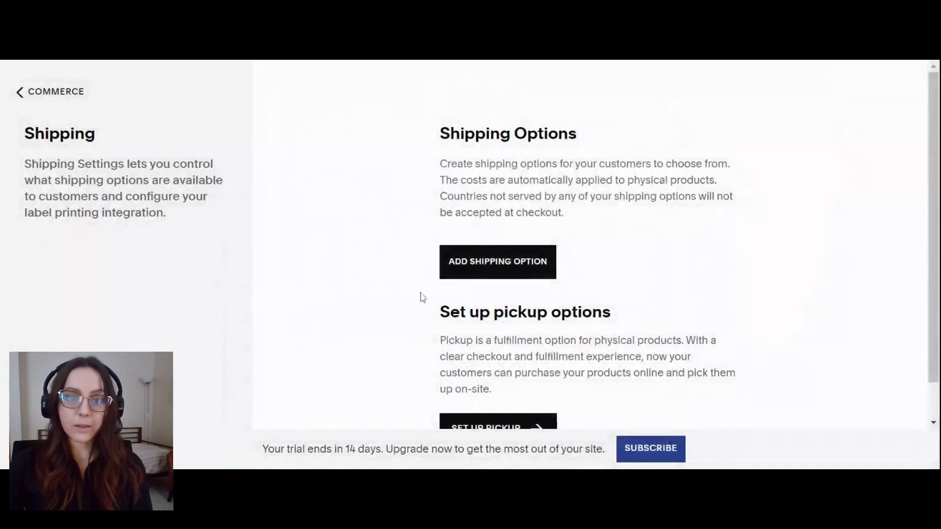
scroll(432, 265, down, 1)
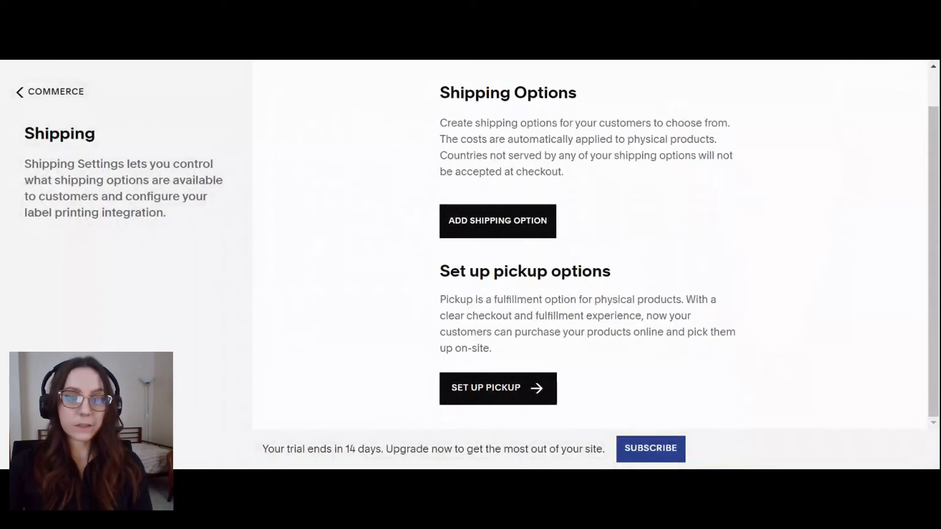
click(490, 391)
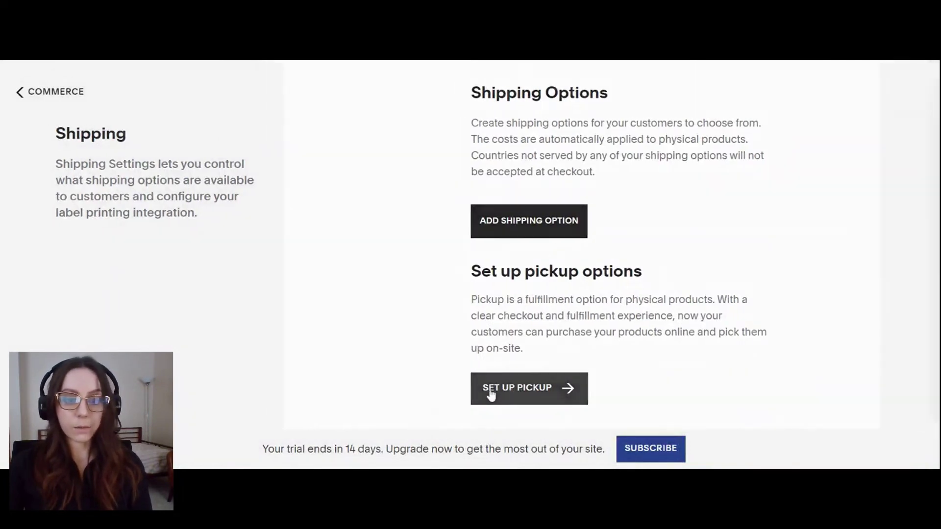
Start adding a pickup location for the Lower East Side Shop.
scroll(478, 283, down, 5)
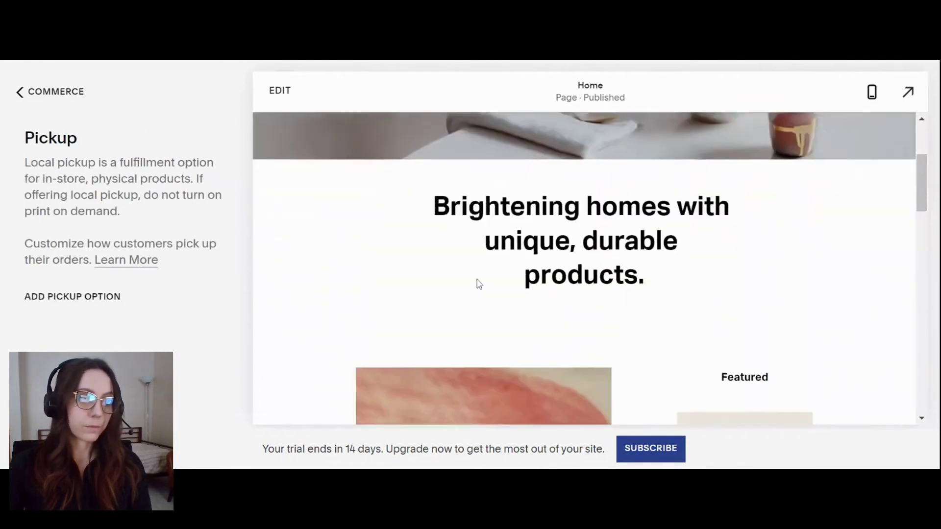
click(109, 298)
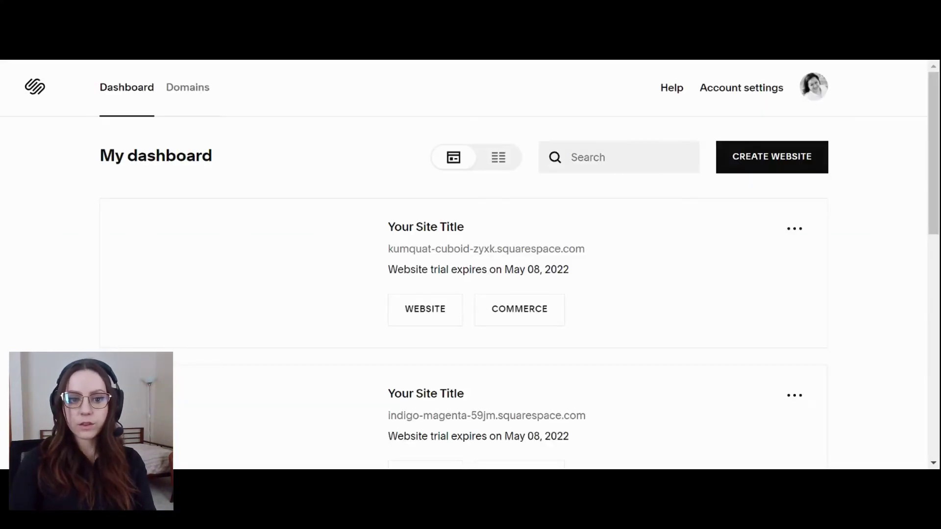
Open Design > Site Styles in the website editor and dismiss the loading error.
click(430, 313)
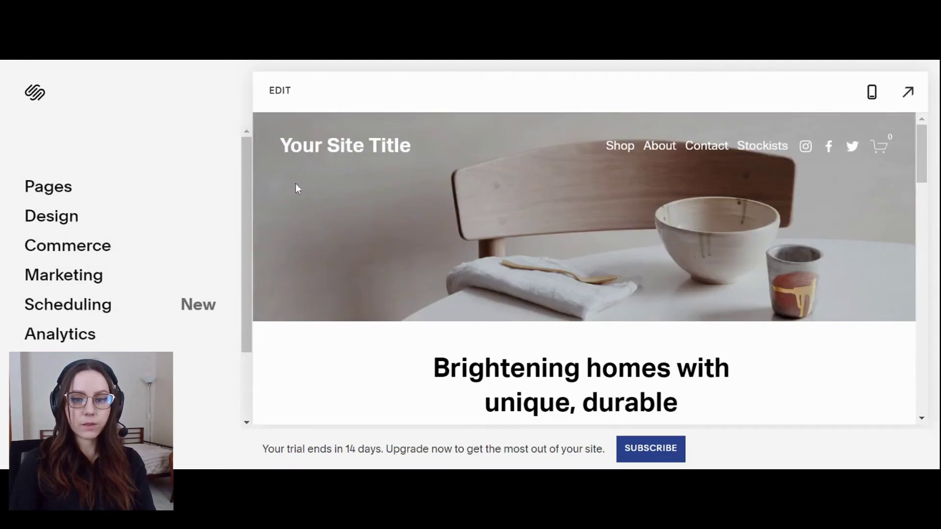
click(75, 227)
click(63, 192)
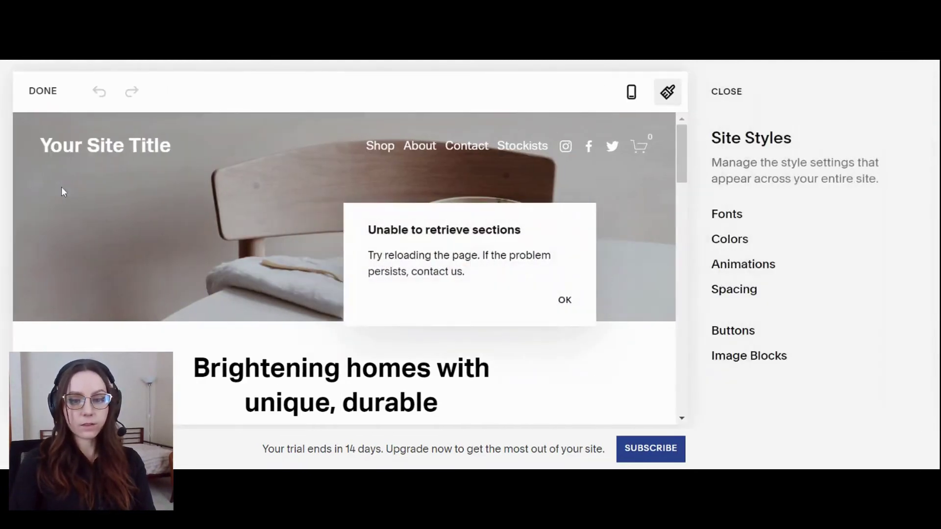
click(565, 300)
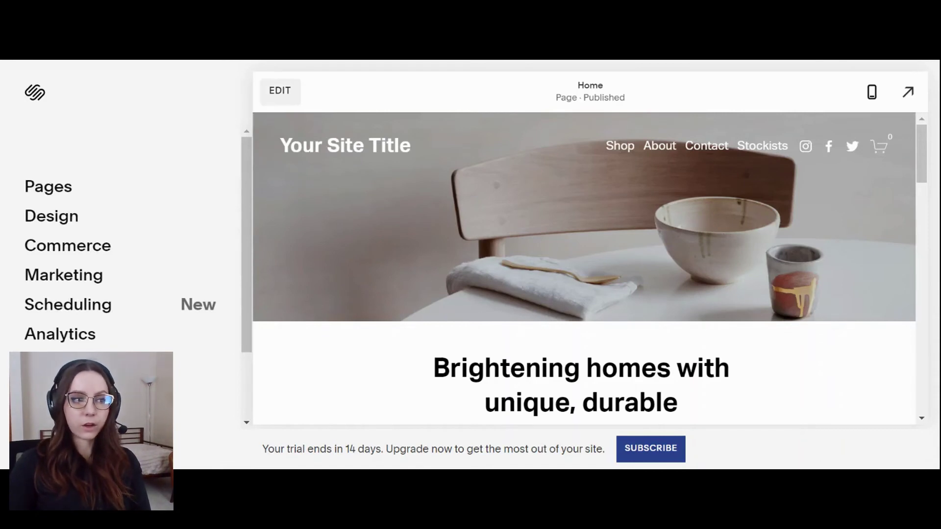
Check the site header's Site title & logo options, then close the header panel.
click(279, 92)
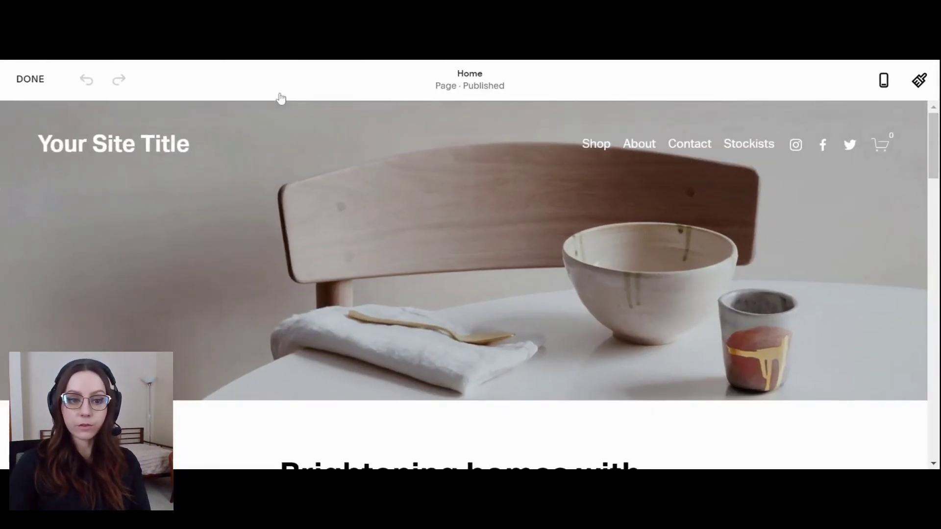
mouse_move(404, 137)
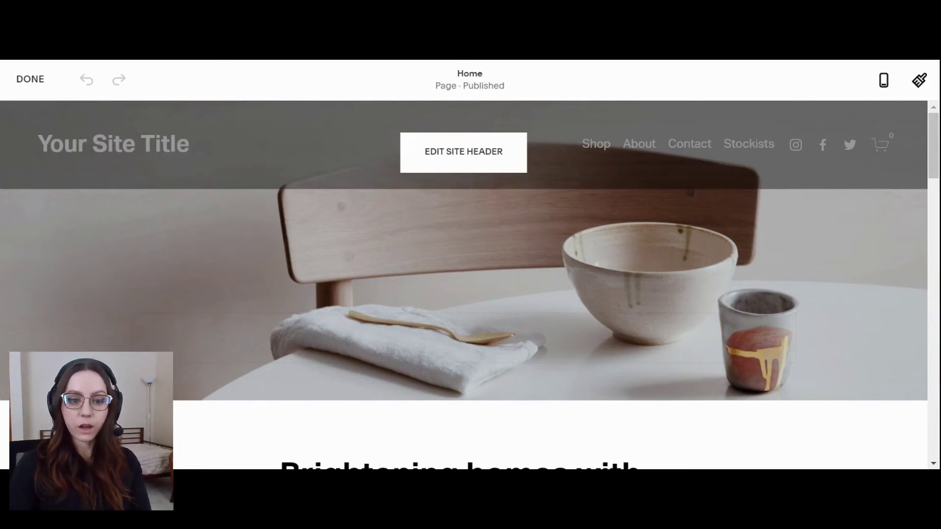
click(463, 158)
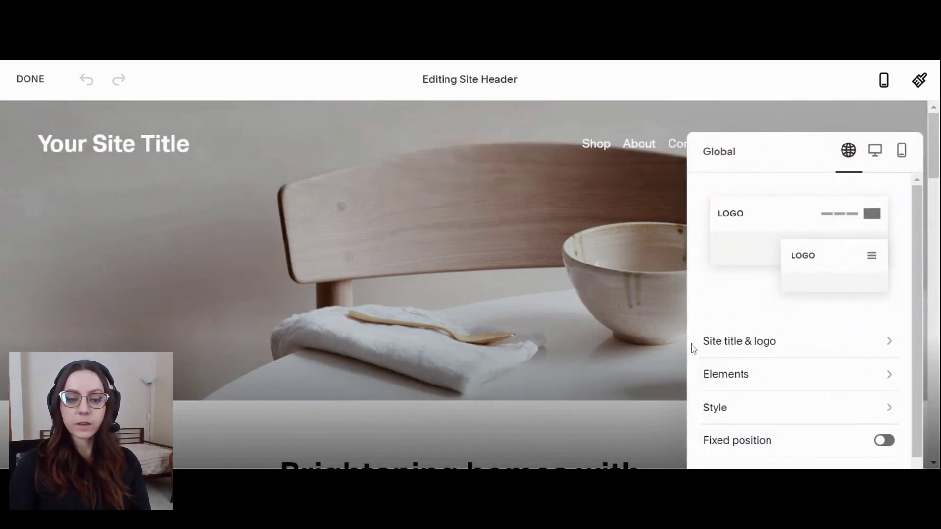
click(714, 342)
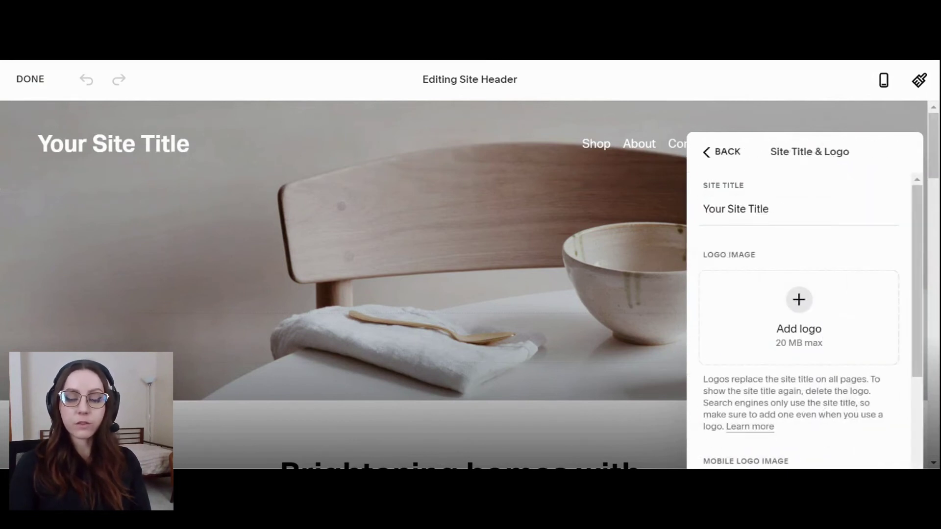
click(669, 320)
scroll(658, 168, down, 20)
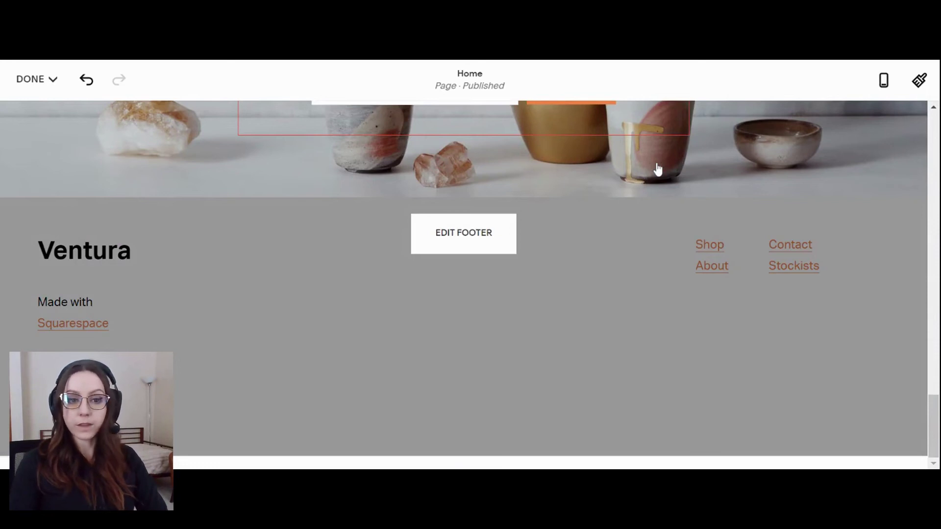
Open the footer's section layouts, then close them and finish footer editing without adding one.
click(484, 245)
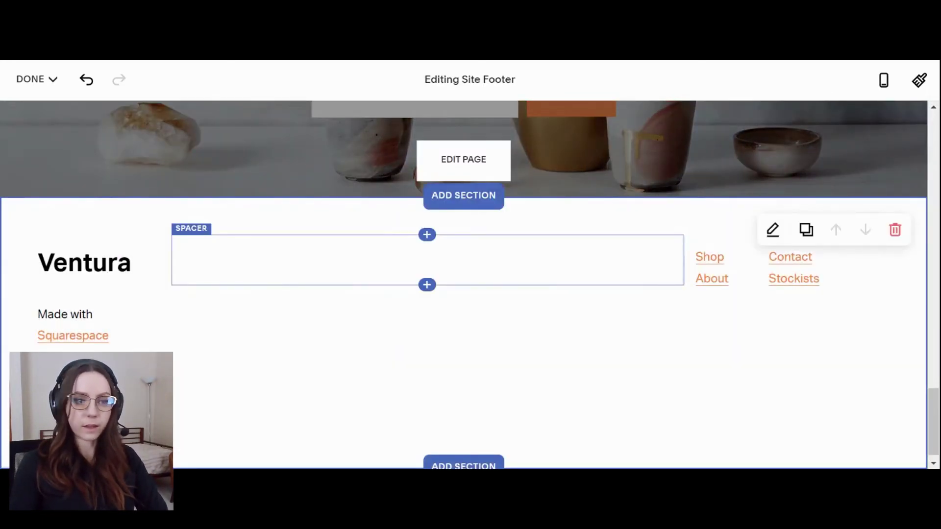
click(464, 206)
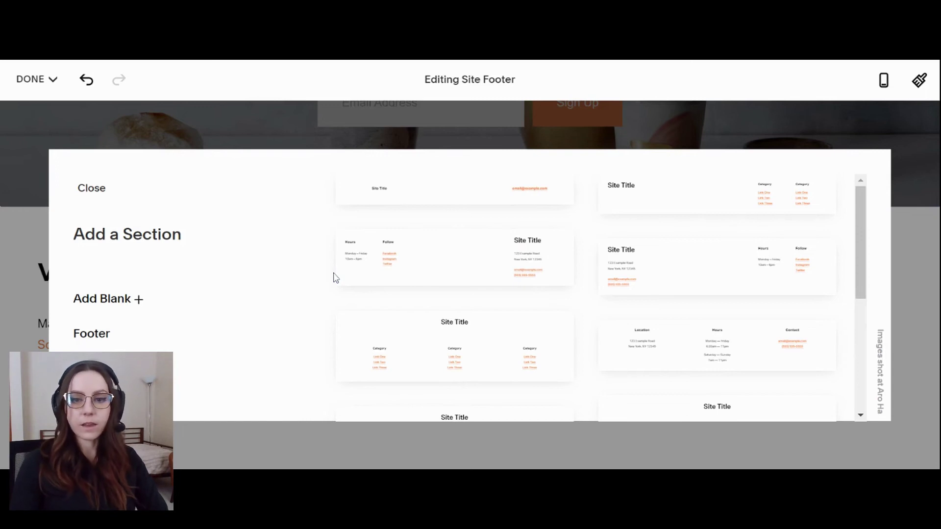
click(295, 118)
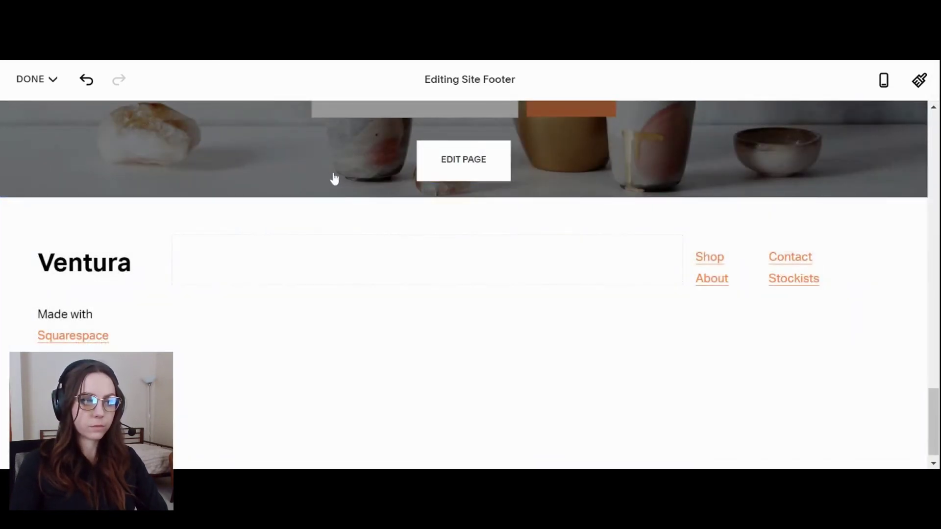
click(334, 177)
scroll(332, 172, up, 10)
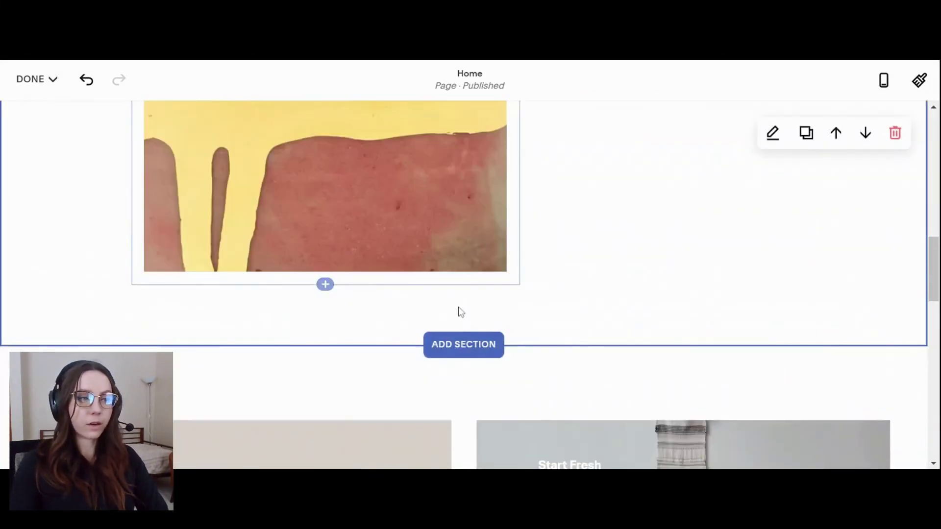
Open Add a Section on the Home page and scroll through the section categories.
click(466, 357)
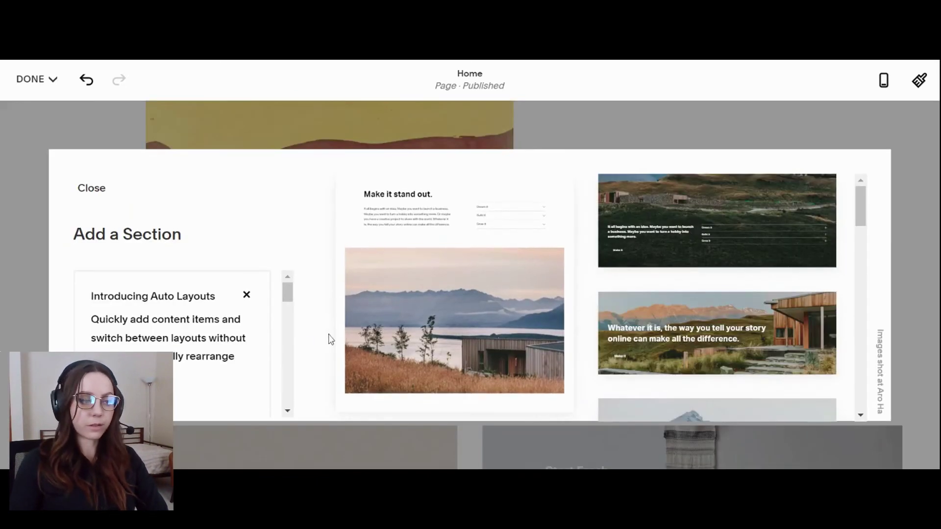
scroll(290, 322, down, 3)
scroll(290, 324, down, 3)
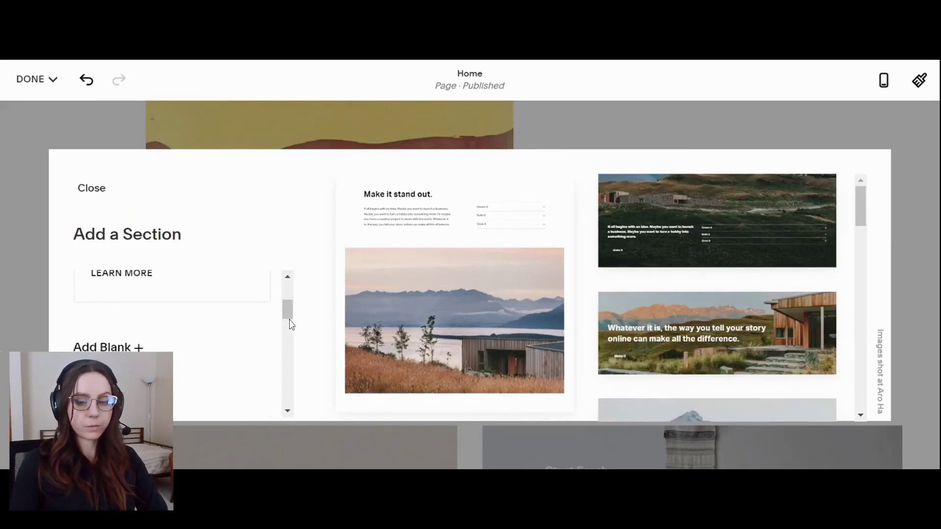
scroll(290, 324, down, 1)
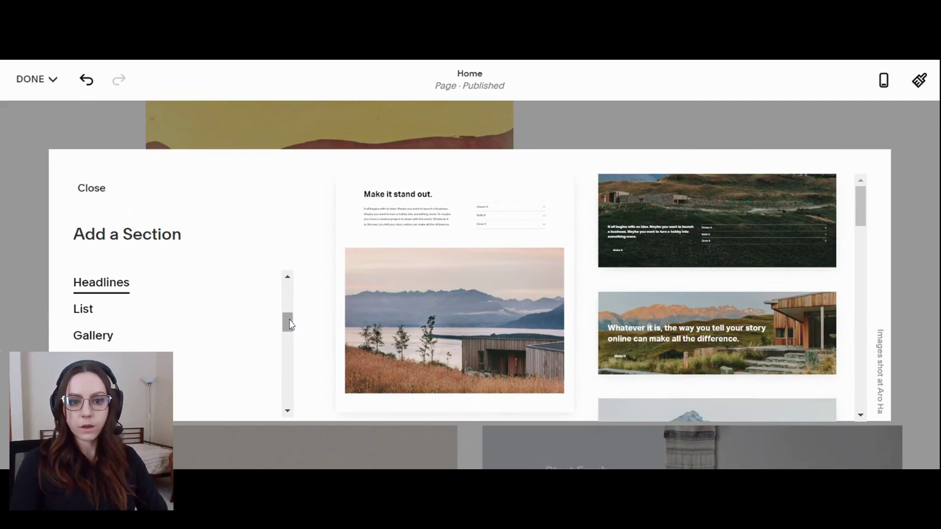
scroll(290, 325, down, 2)
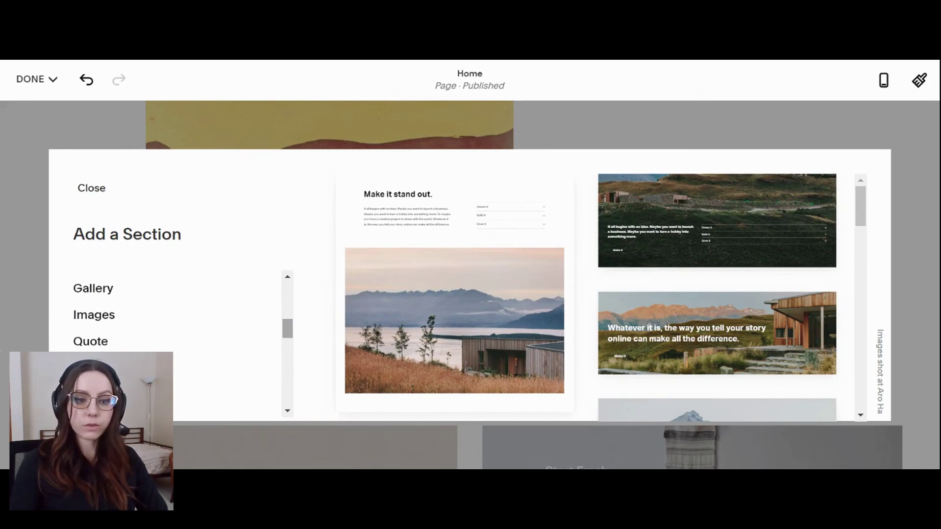
scroll(290, 325, down, 2)
scroll(290, 324, down, 1)
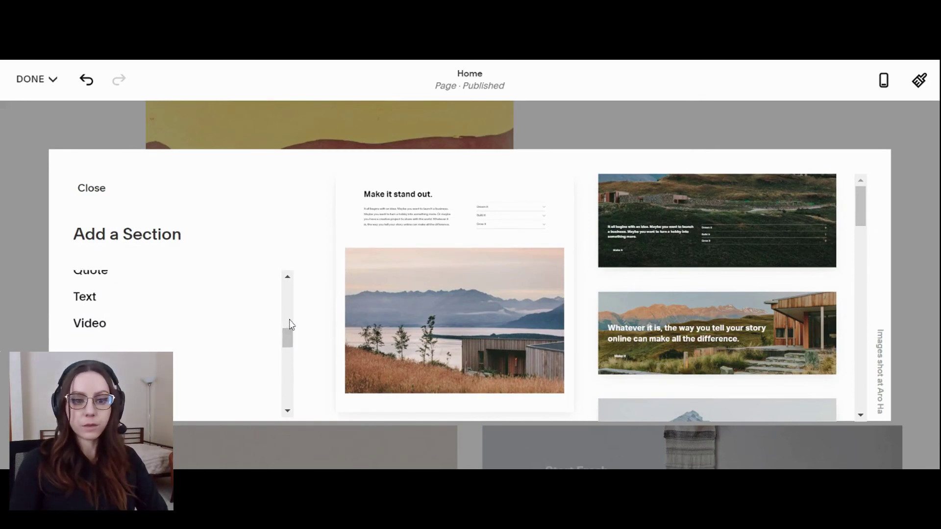
scroll(290, 325, down, 1)
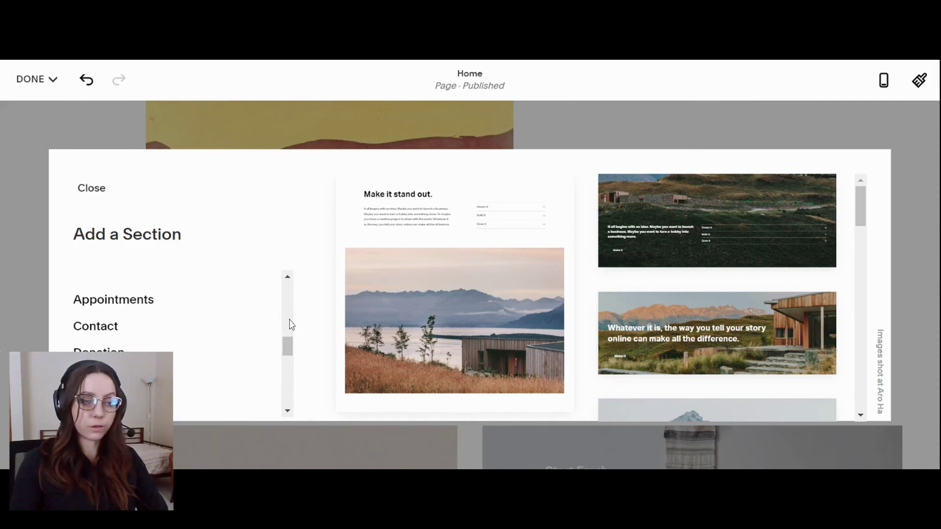
scroll(289, 324, down, 1)
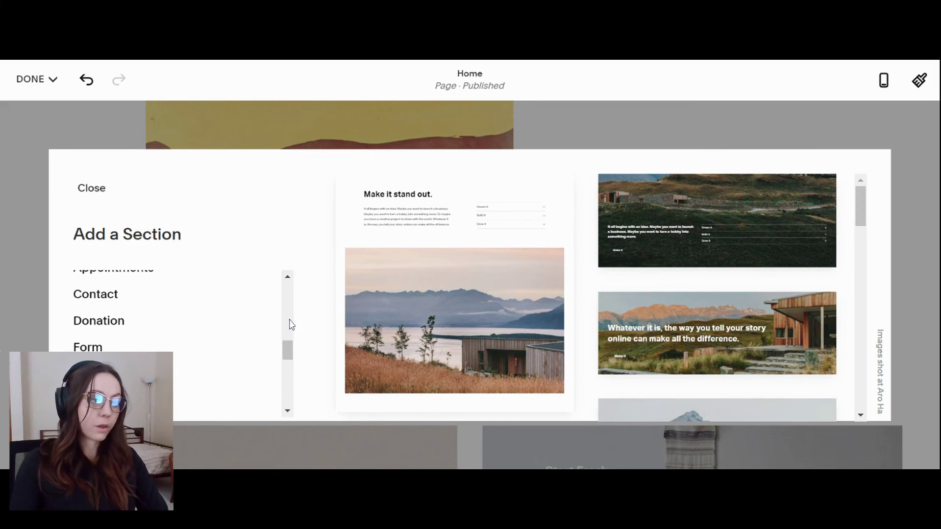
scroll(290, 323, down, 4)
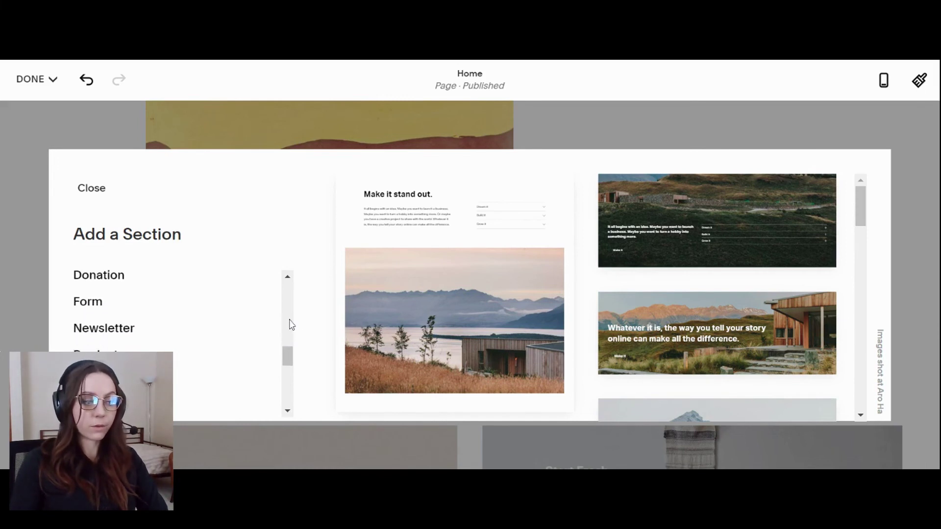
scroll(290, 324, down, 2)
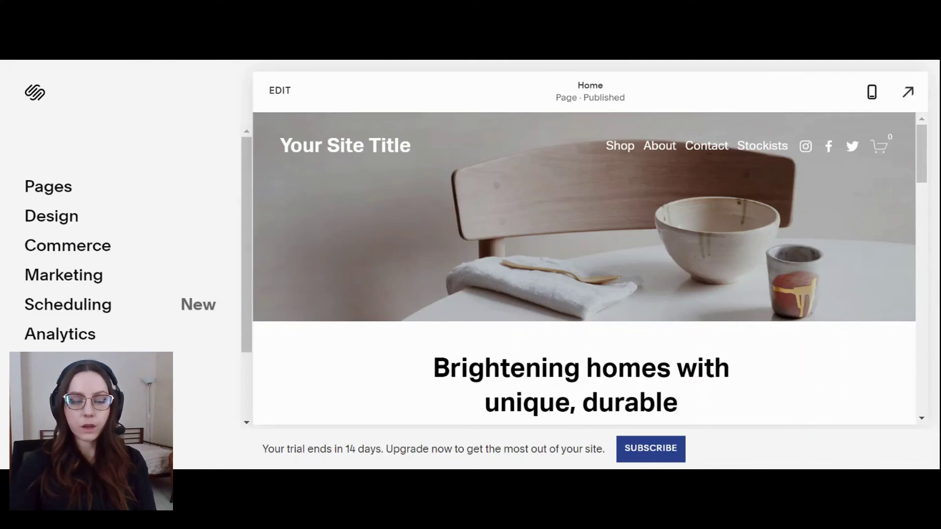
Add a new Main Navigation page from the Services layout and name it 'Services'.
click(58, 186)
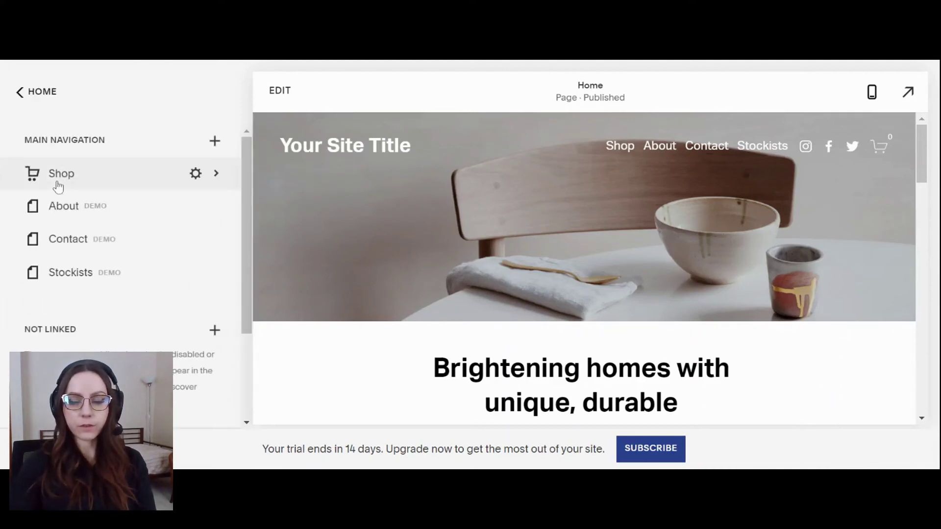
click(215, 142)
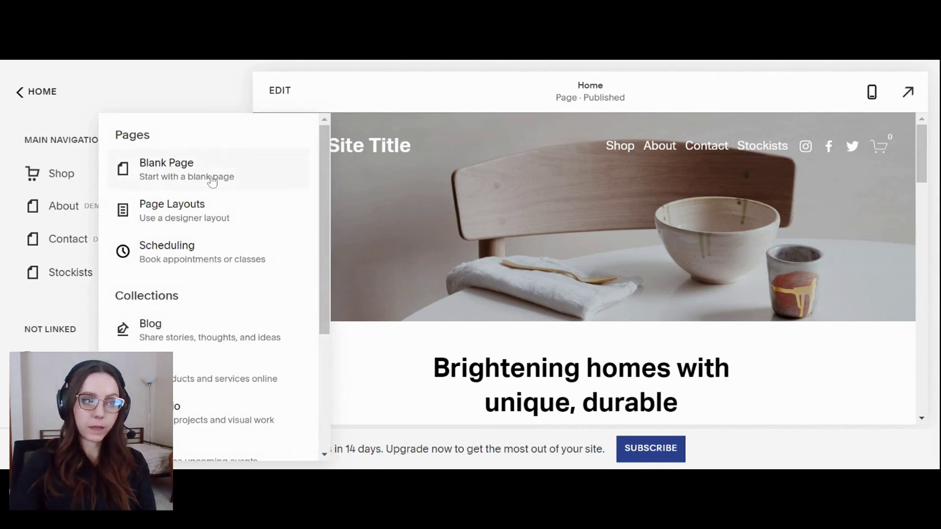
click(176, 232)
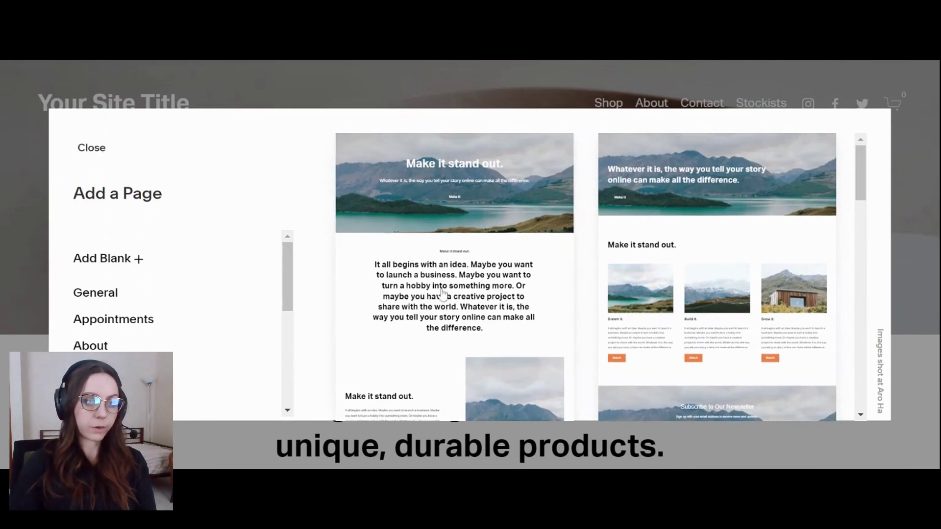
scroll(214, 301, down, 5)
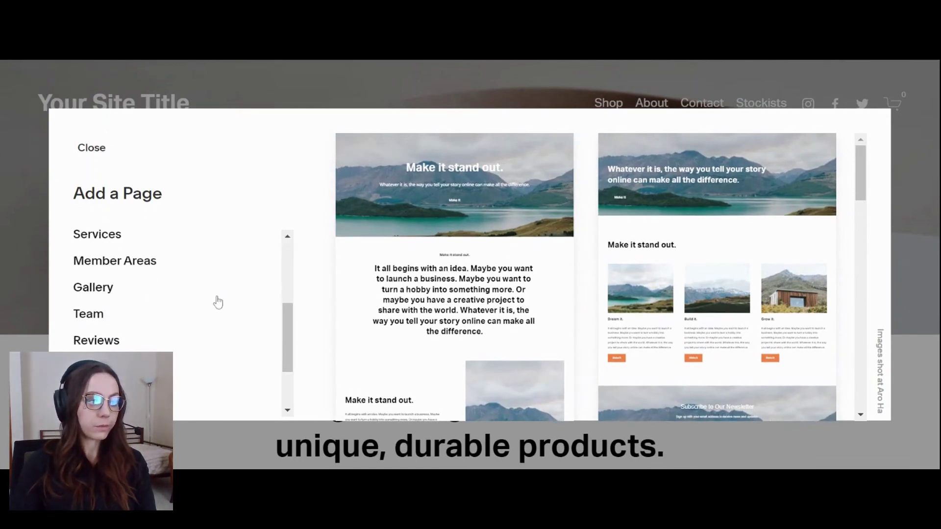
click(95, 247)
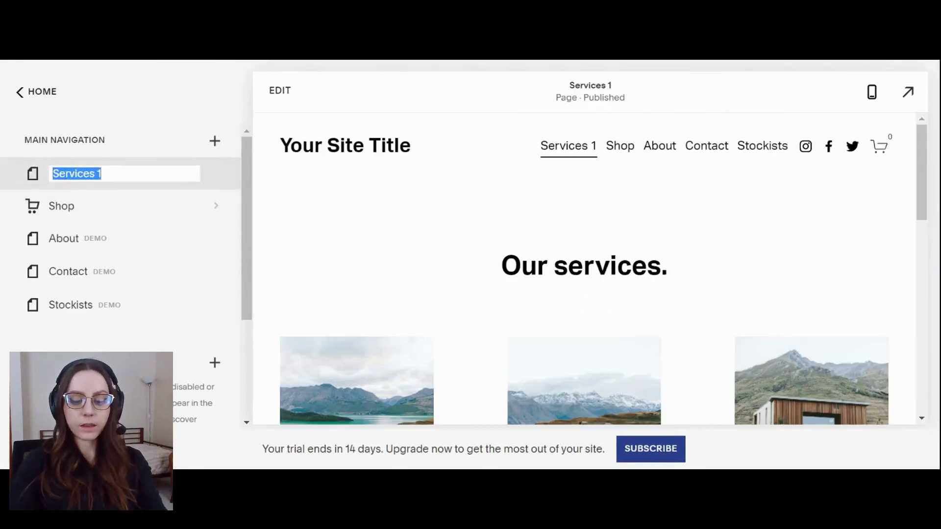
text(Services)
key(Return)
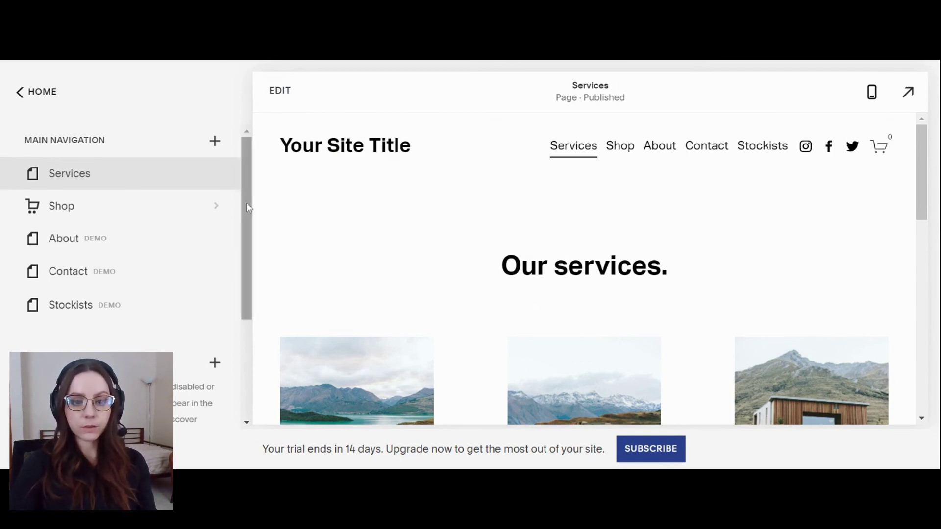
Drag Shop below About and Contact between About and Shop in the navigation.
mouse_move(105, 224)
drag(78, 217, 86, 254)
drag(89, 289, 88, 228)
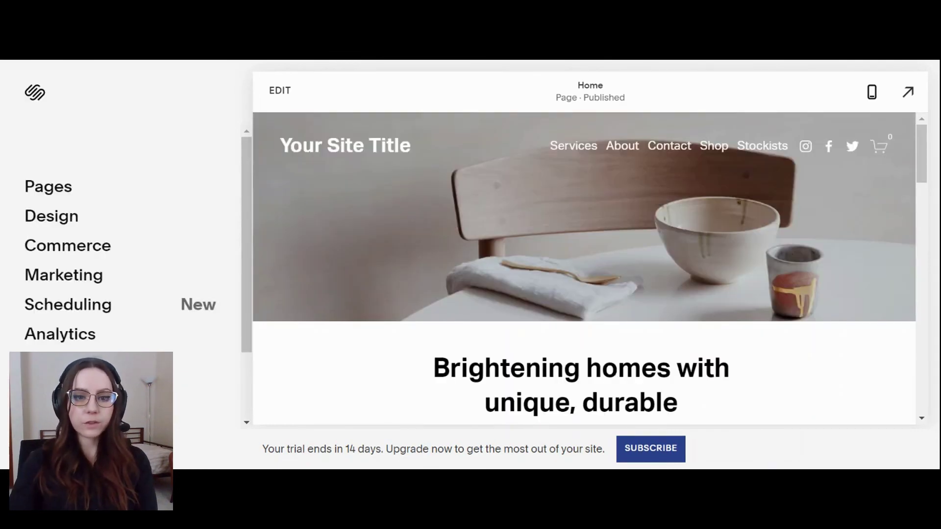
Open Billing for Your Site Title and choose Upgrade on its Website trial subscription.
scroll(143, 235, down, 2)
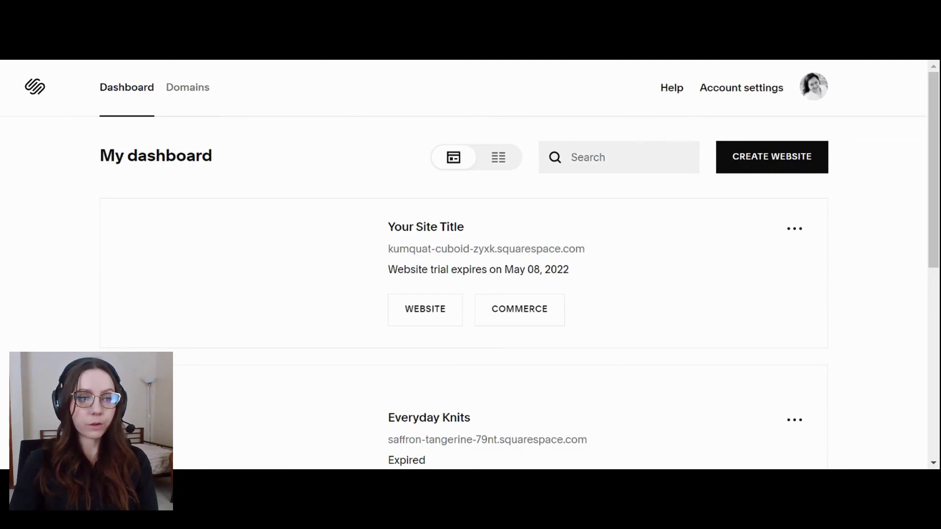
scroll(615, 274, down, 1)
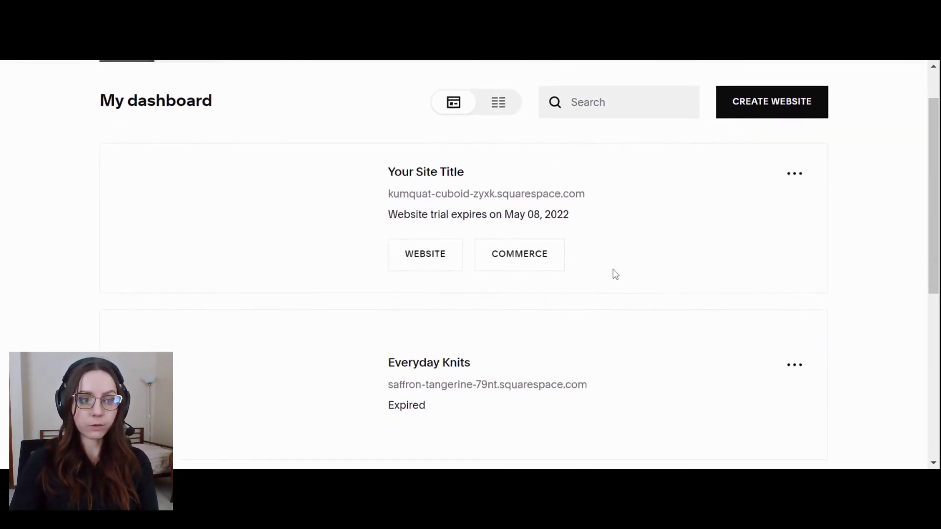
scroll(615, 274, up, 1)
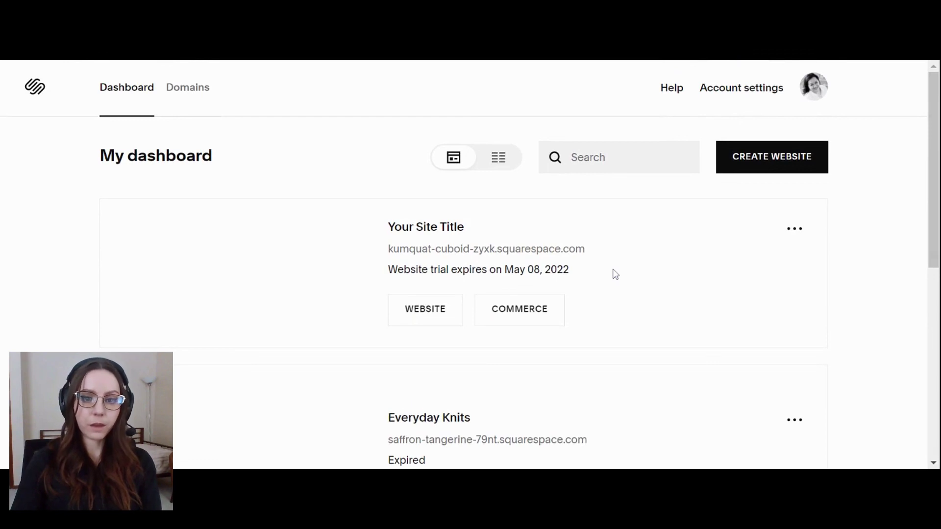
click(795, 234)
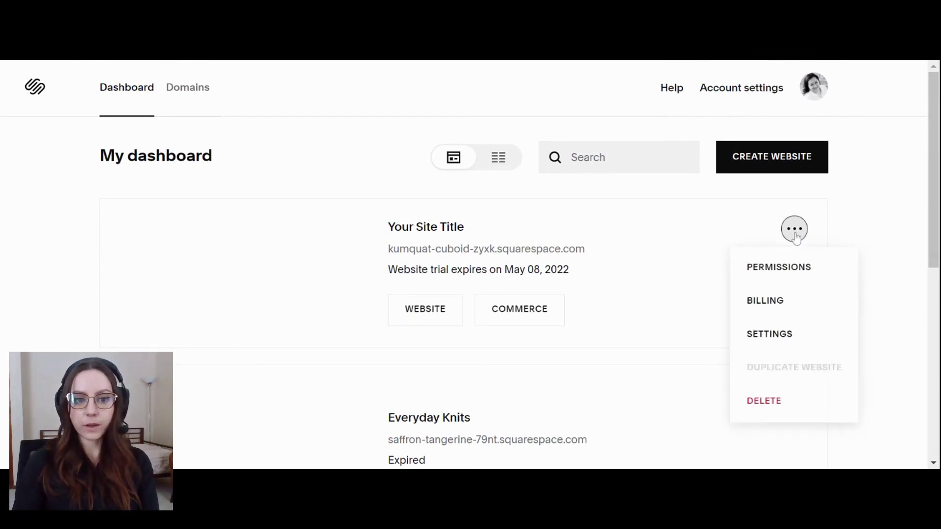
click(753, 307)
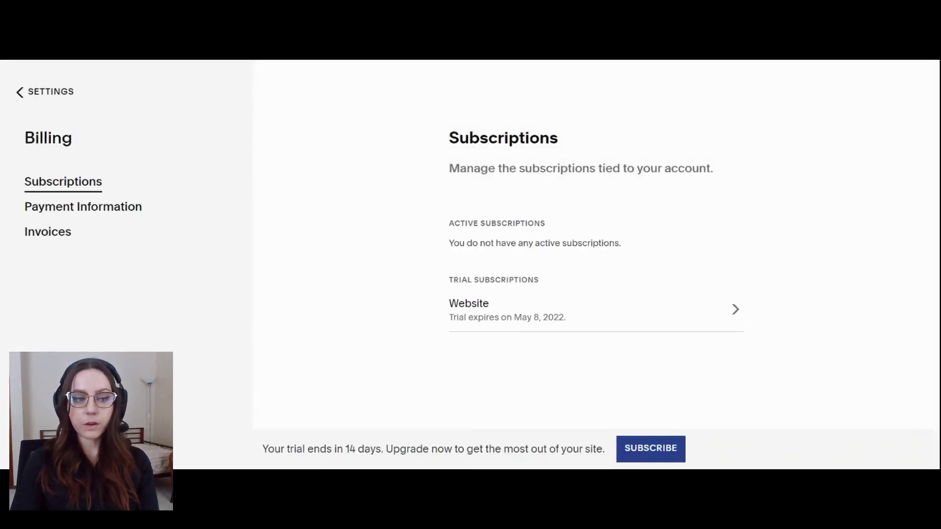
click(569, 310)
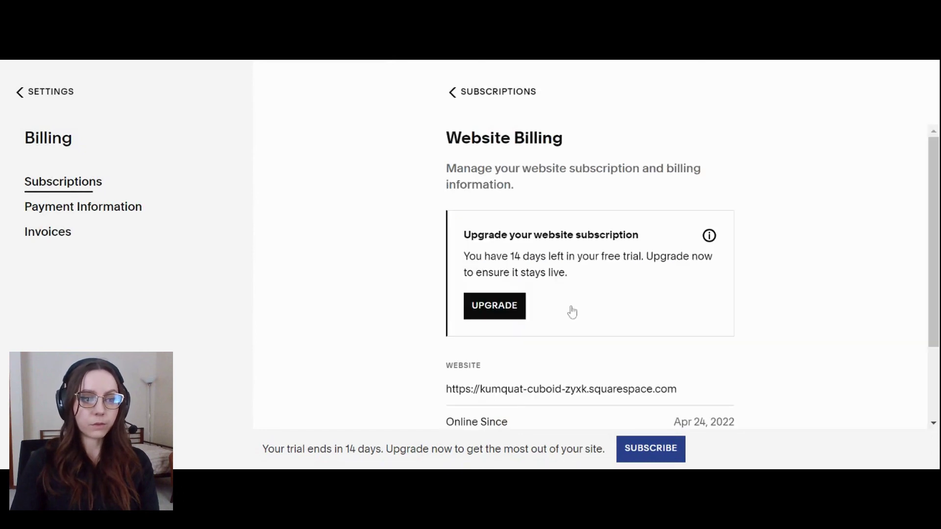
click(496, 315)
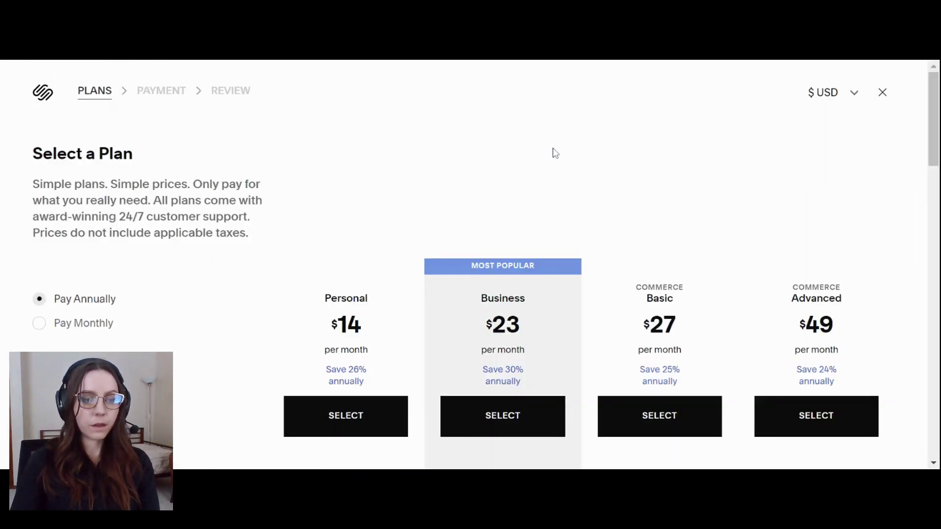
Scroll down the Select a Plan page.
scroll(458, 107, down, 1)
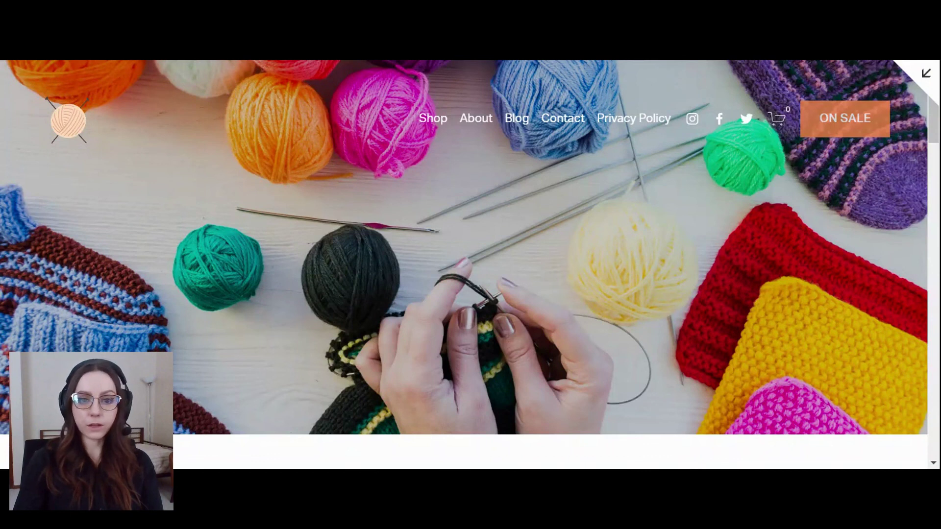
scroll(691, 191, down, 10)
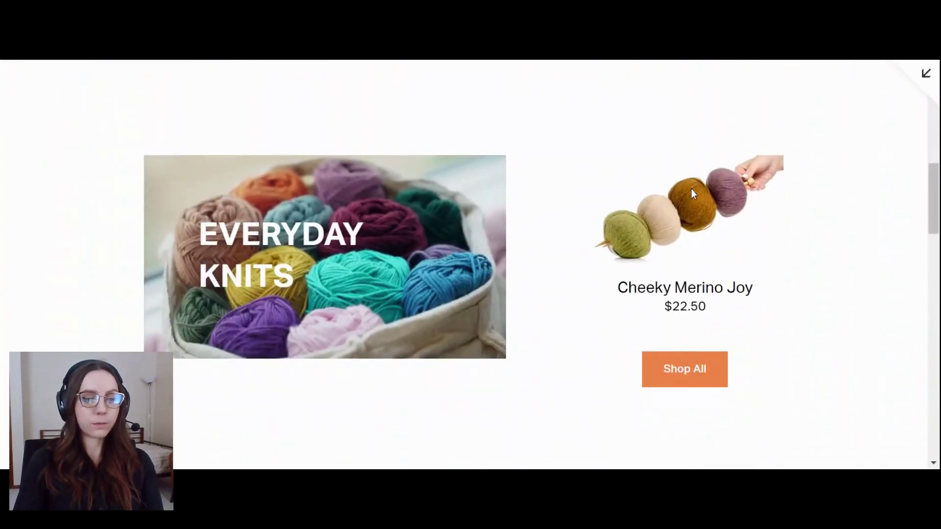
scroll(687, 269, down, 10)
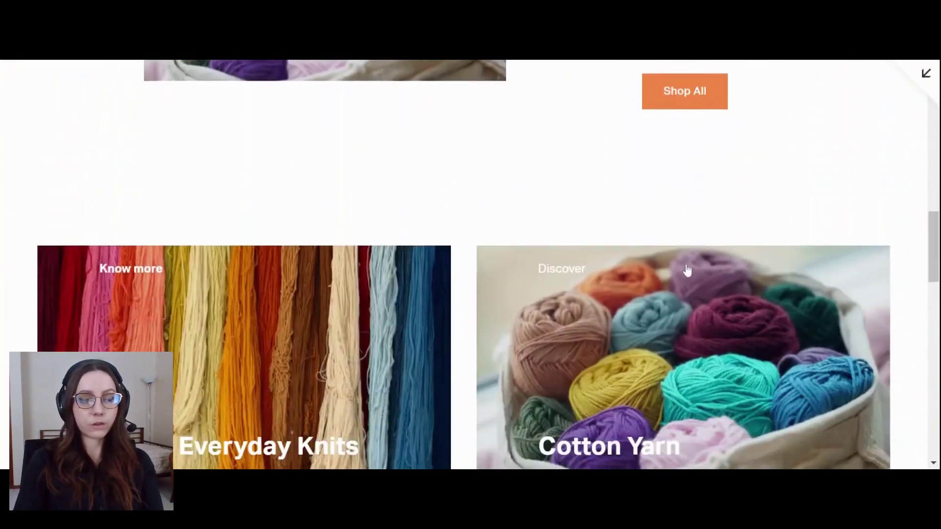
scroll(687, 271, down, 10)
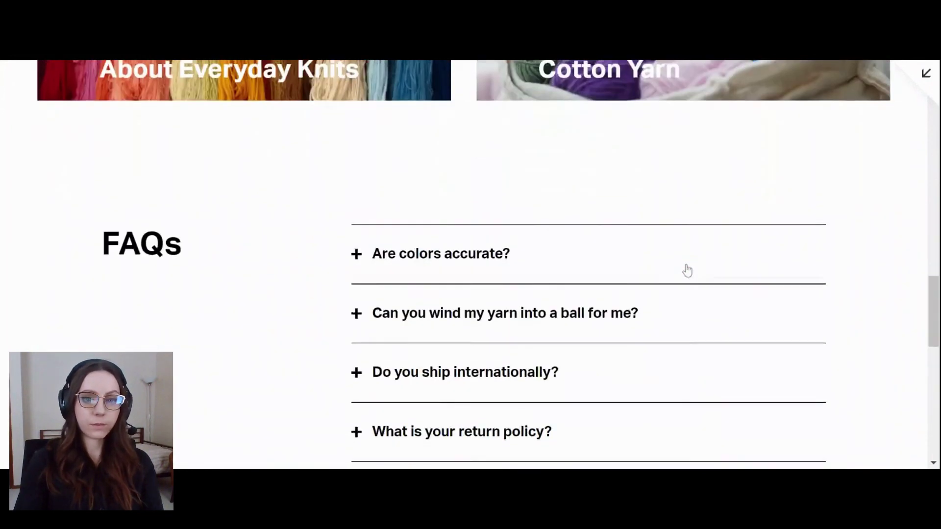
scroll(687, 270, down, 5)
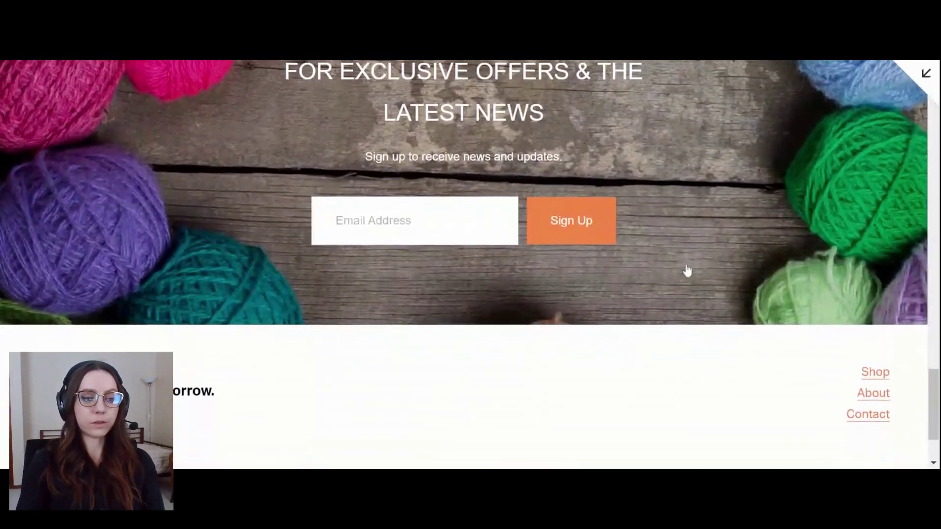